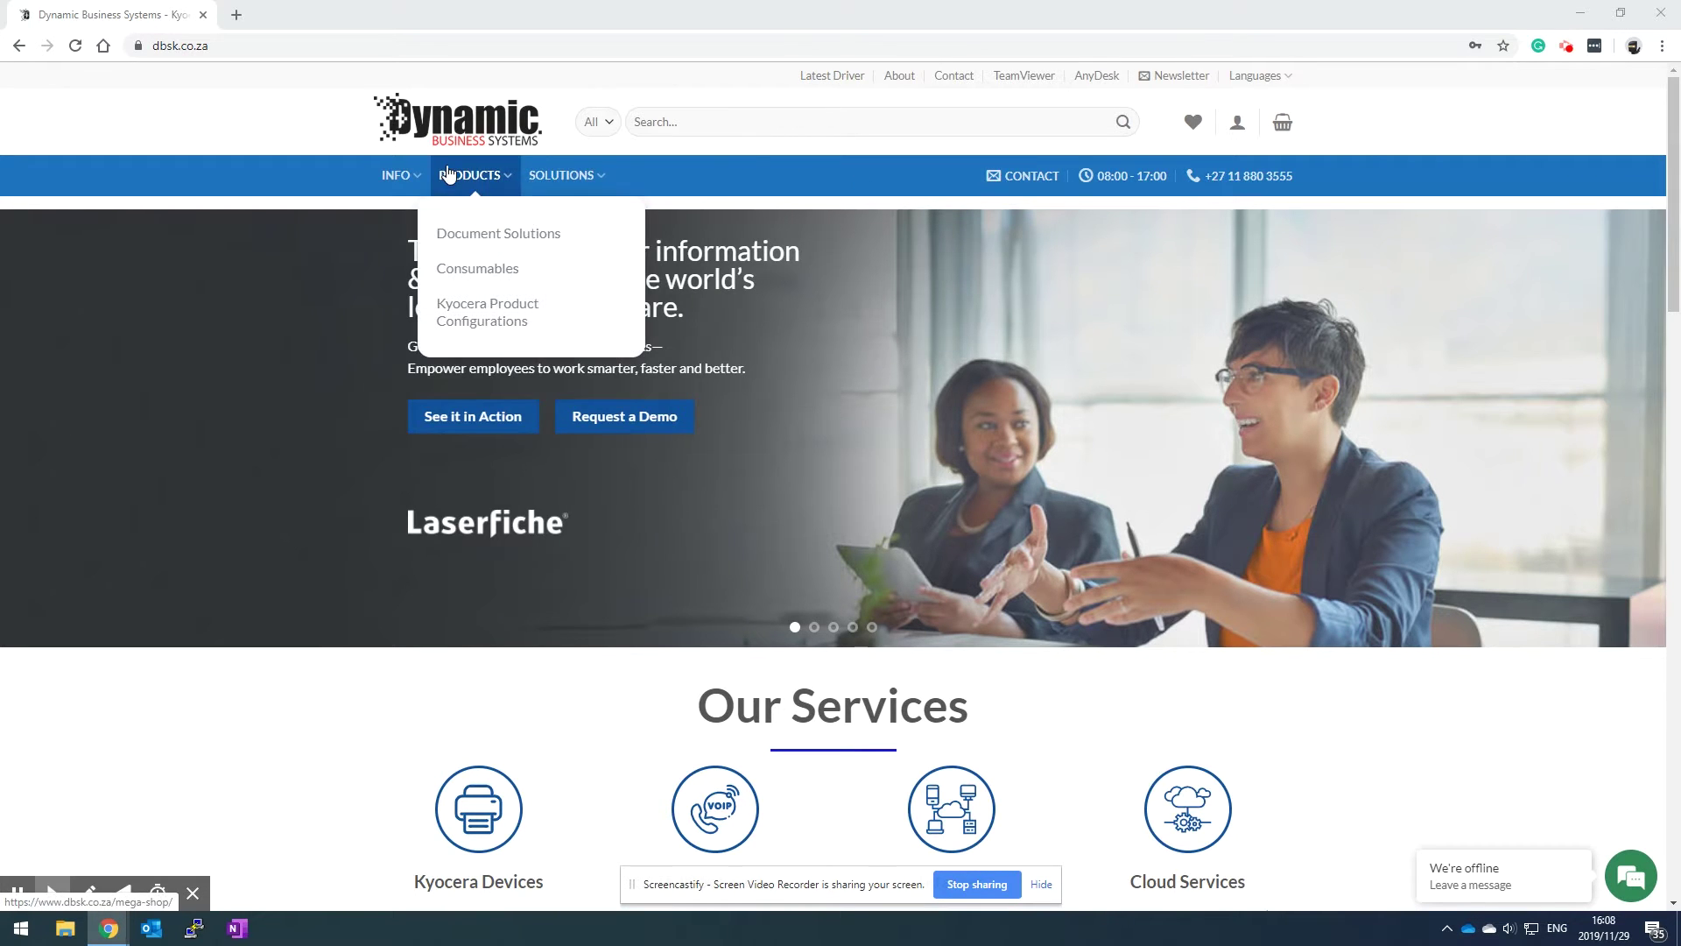
# - Download the latest KX driver zip (KX_750807_UPD) from the dbsk.co.za site
pyautogui.click(329, 44)
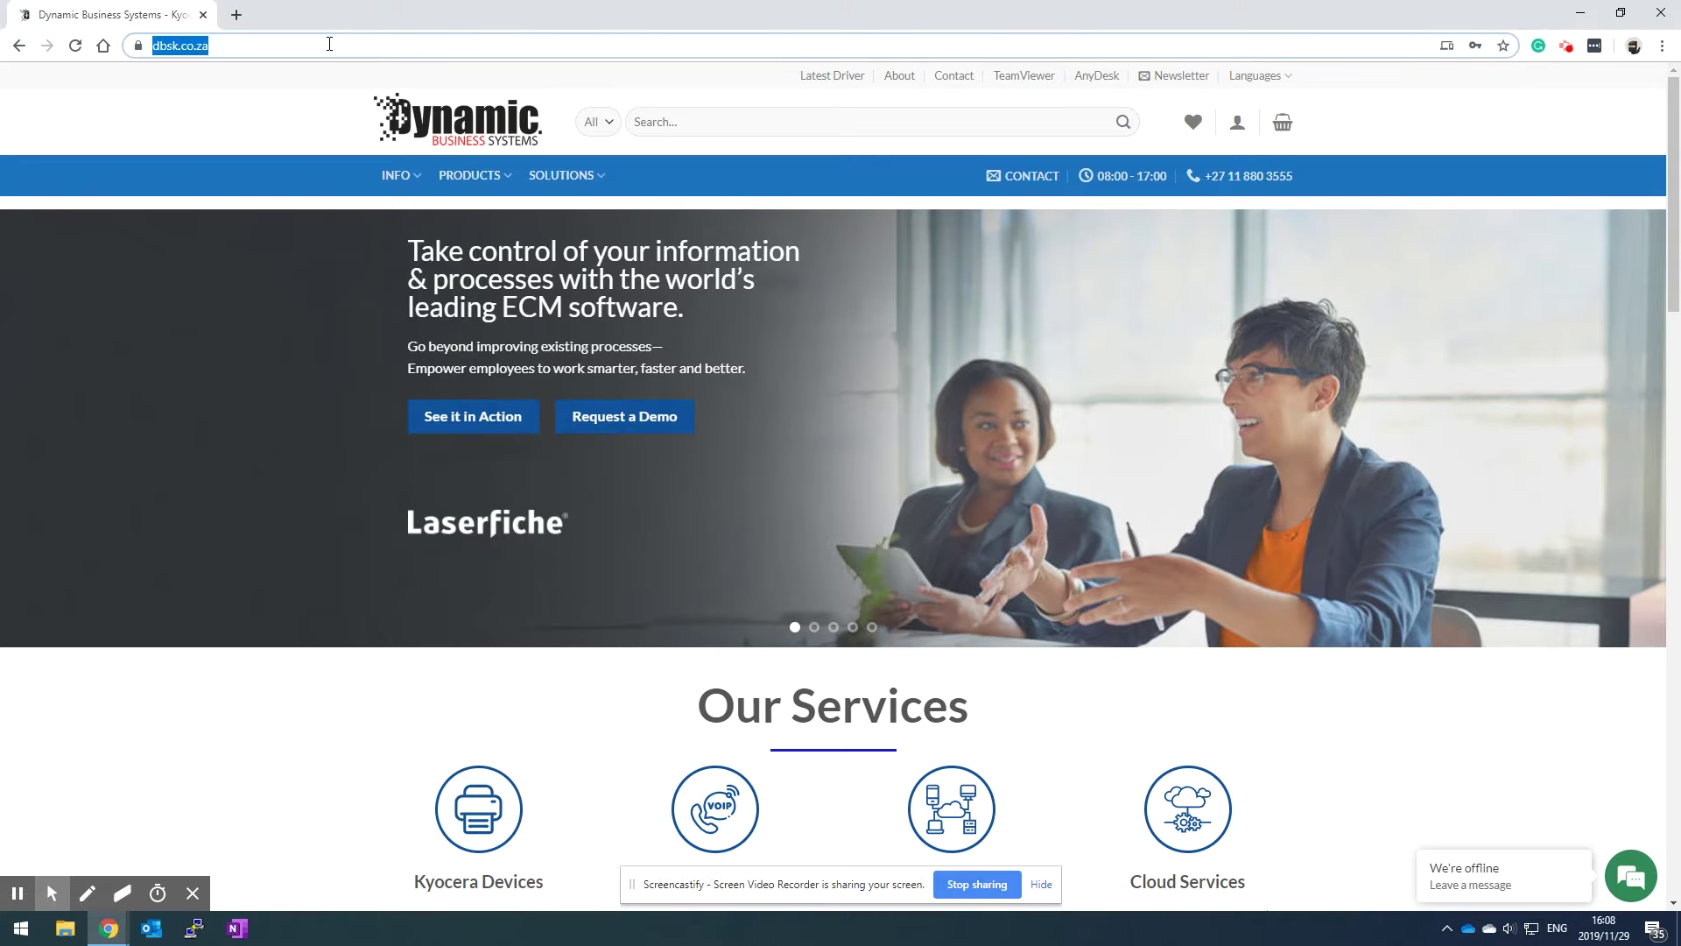
pyautogui.press('Left')
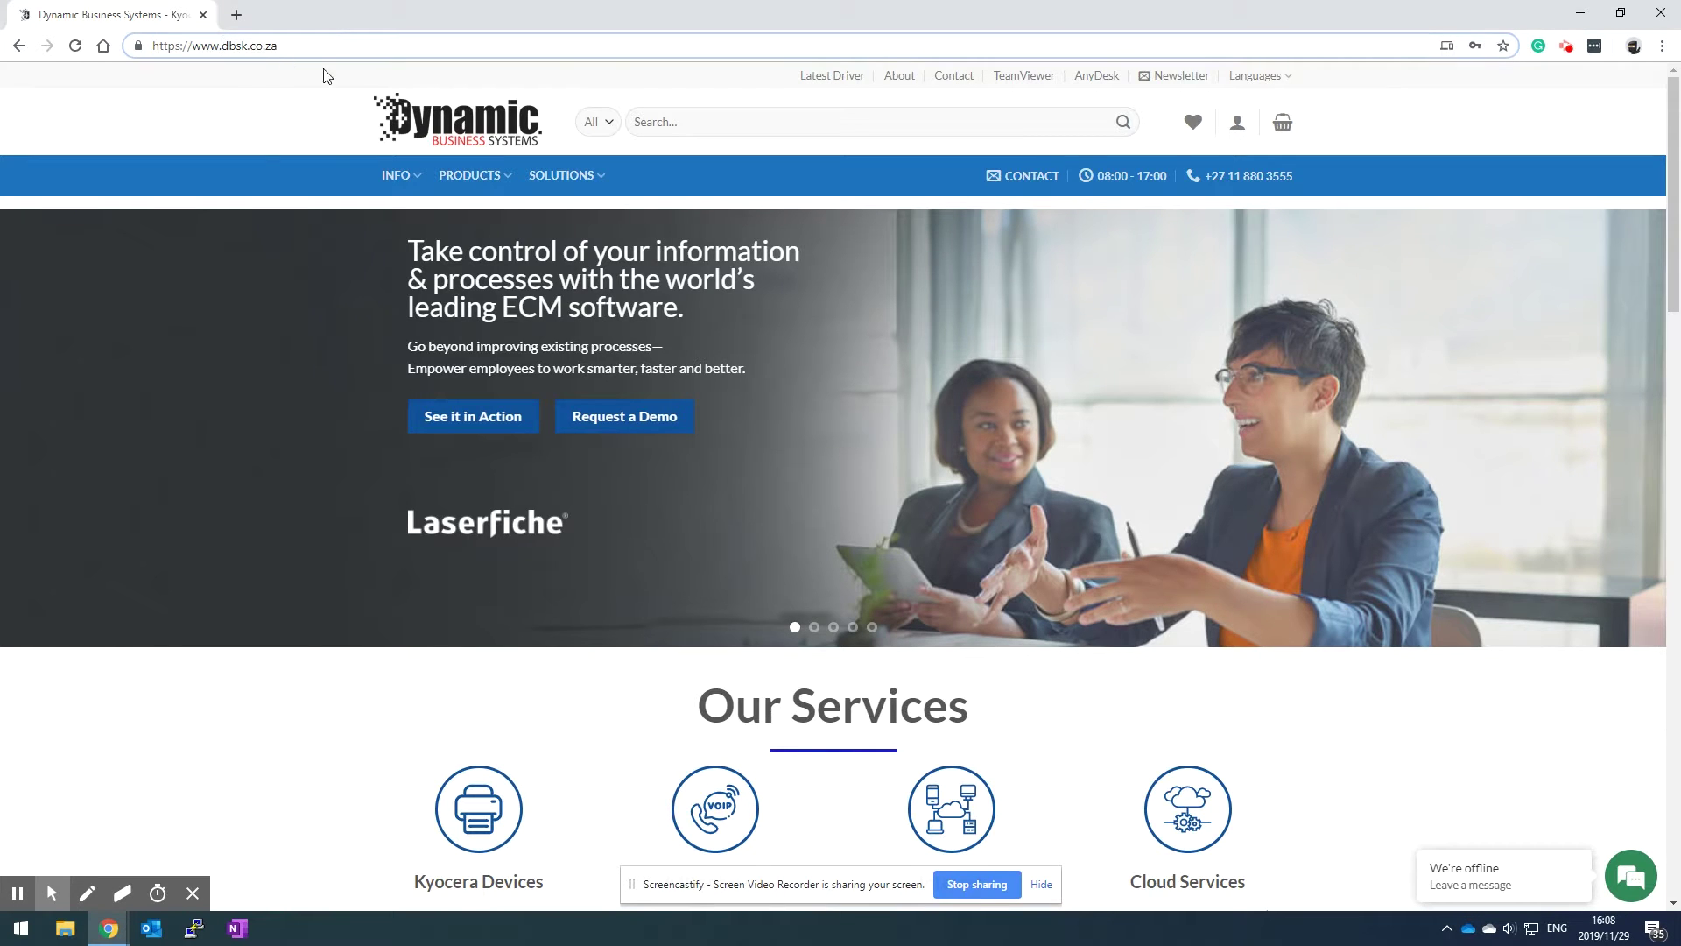
pyautogui.click(848, 85)
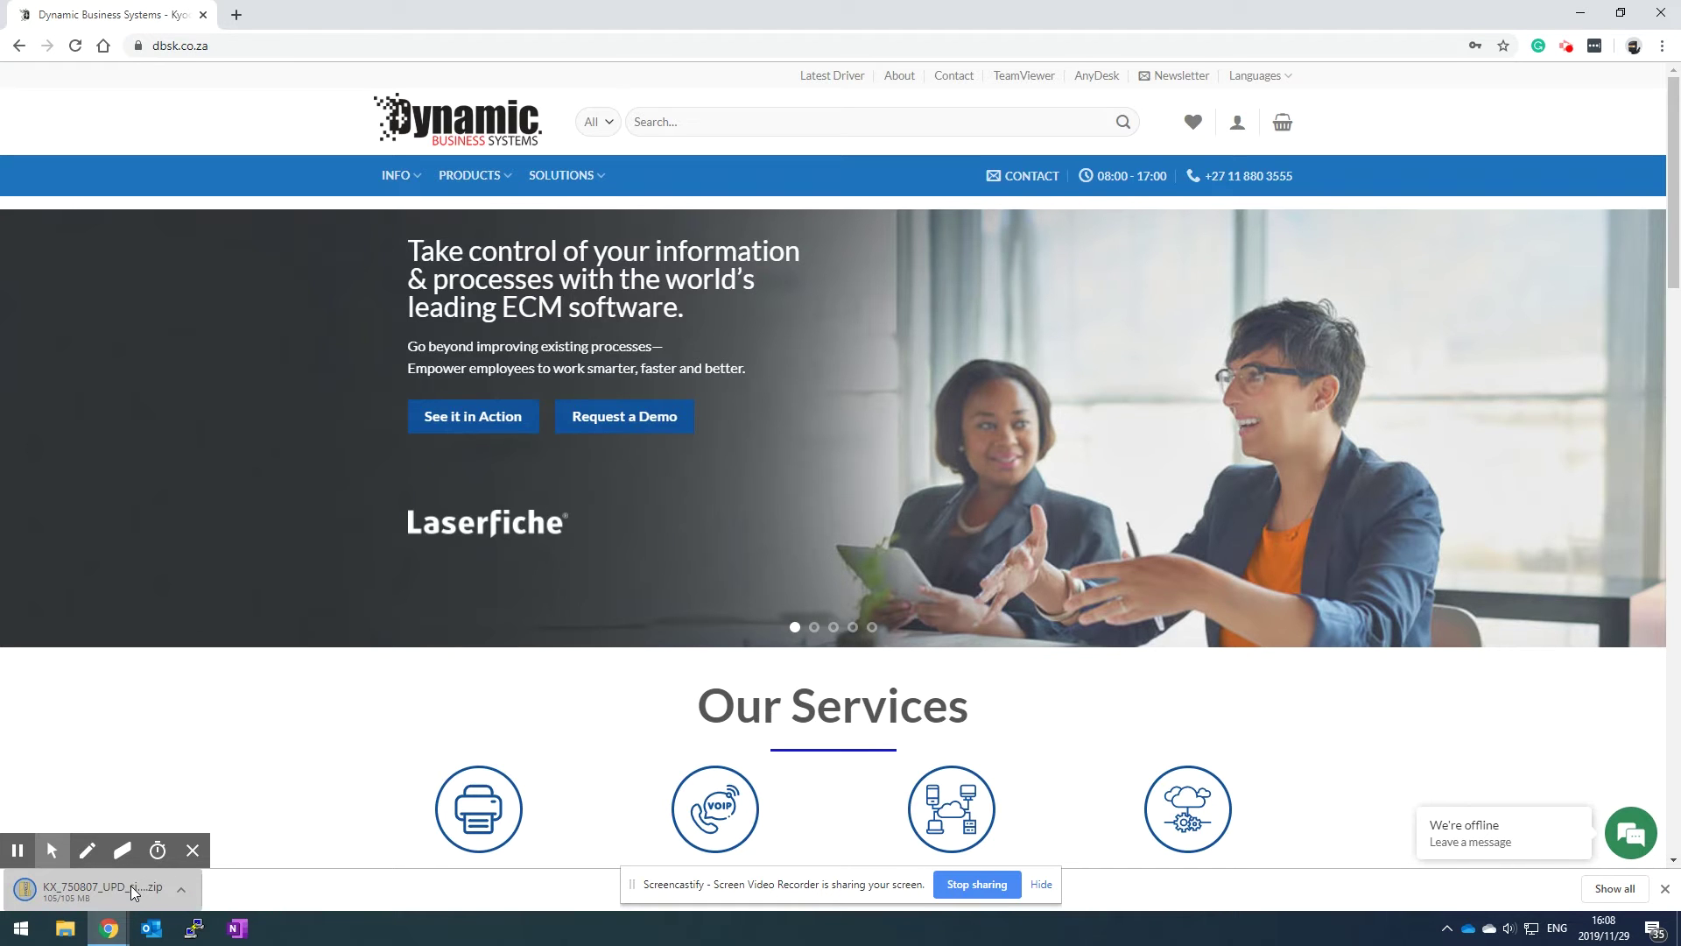
# - Open the finished KX_750807_UPD zip download in File Explorer and shift its window left
pyautogui.click(130, 885)
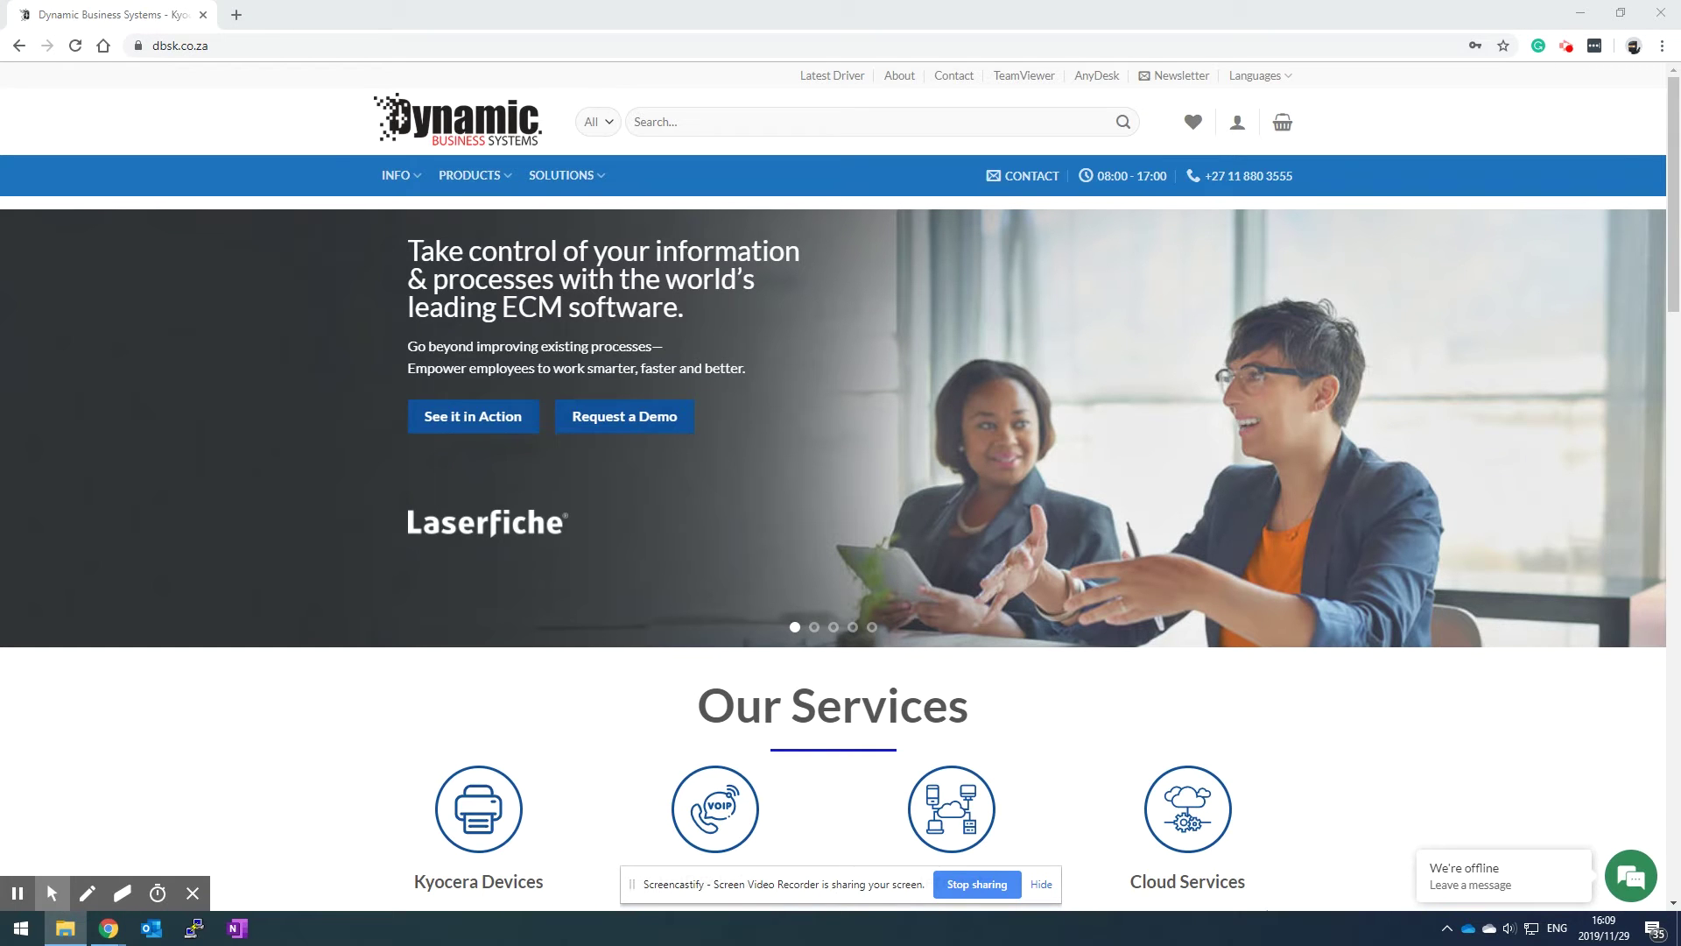
pyautogui.moveTo(927, 236); pyautogui.dragTo(872, 225)
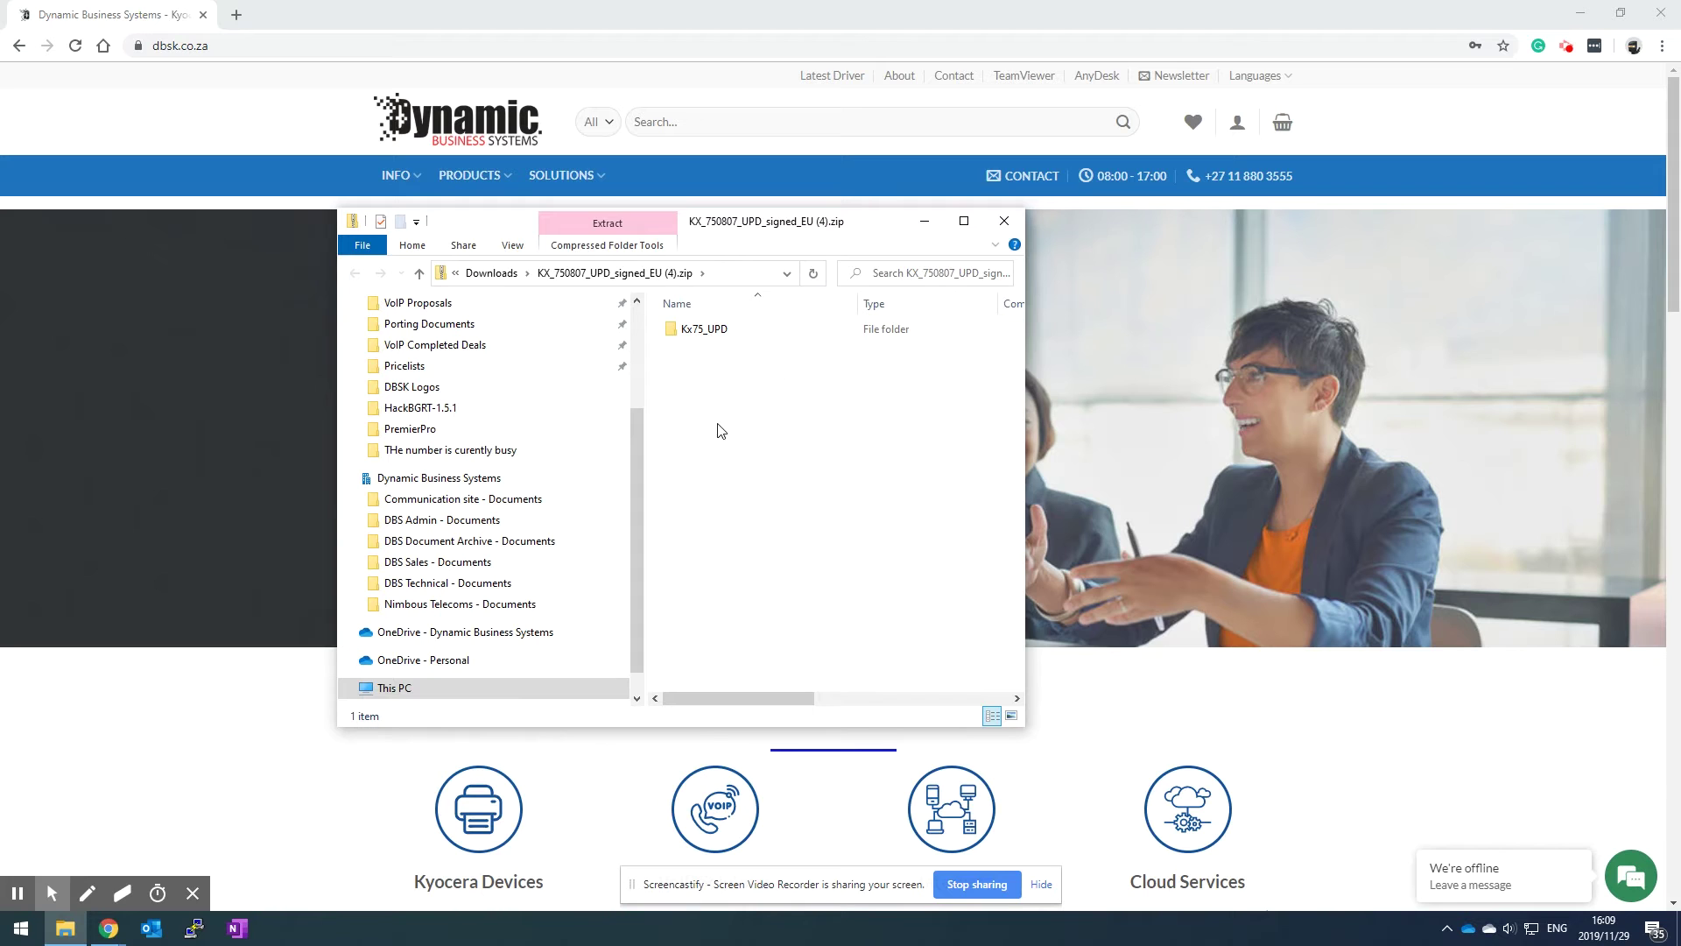
# - Run Setup.exe from the zip's Kx75_UPD\en folder
pyautogui.doubleClick(708, 336)
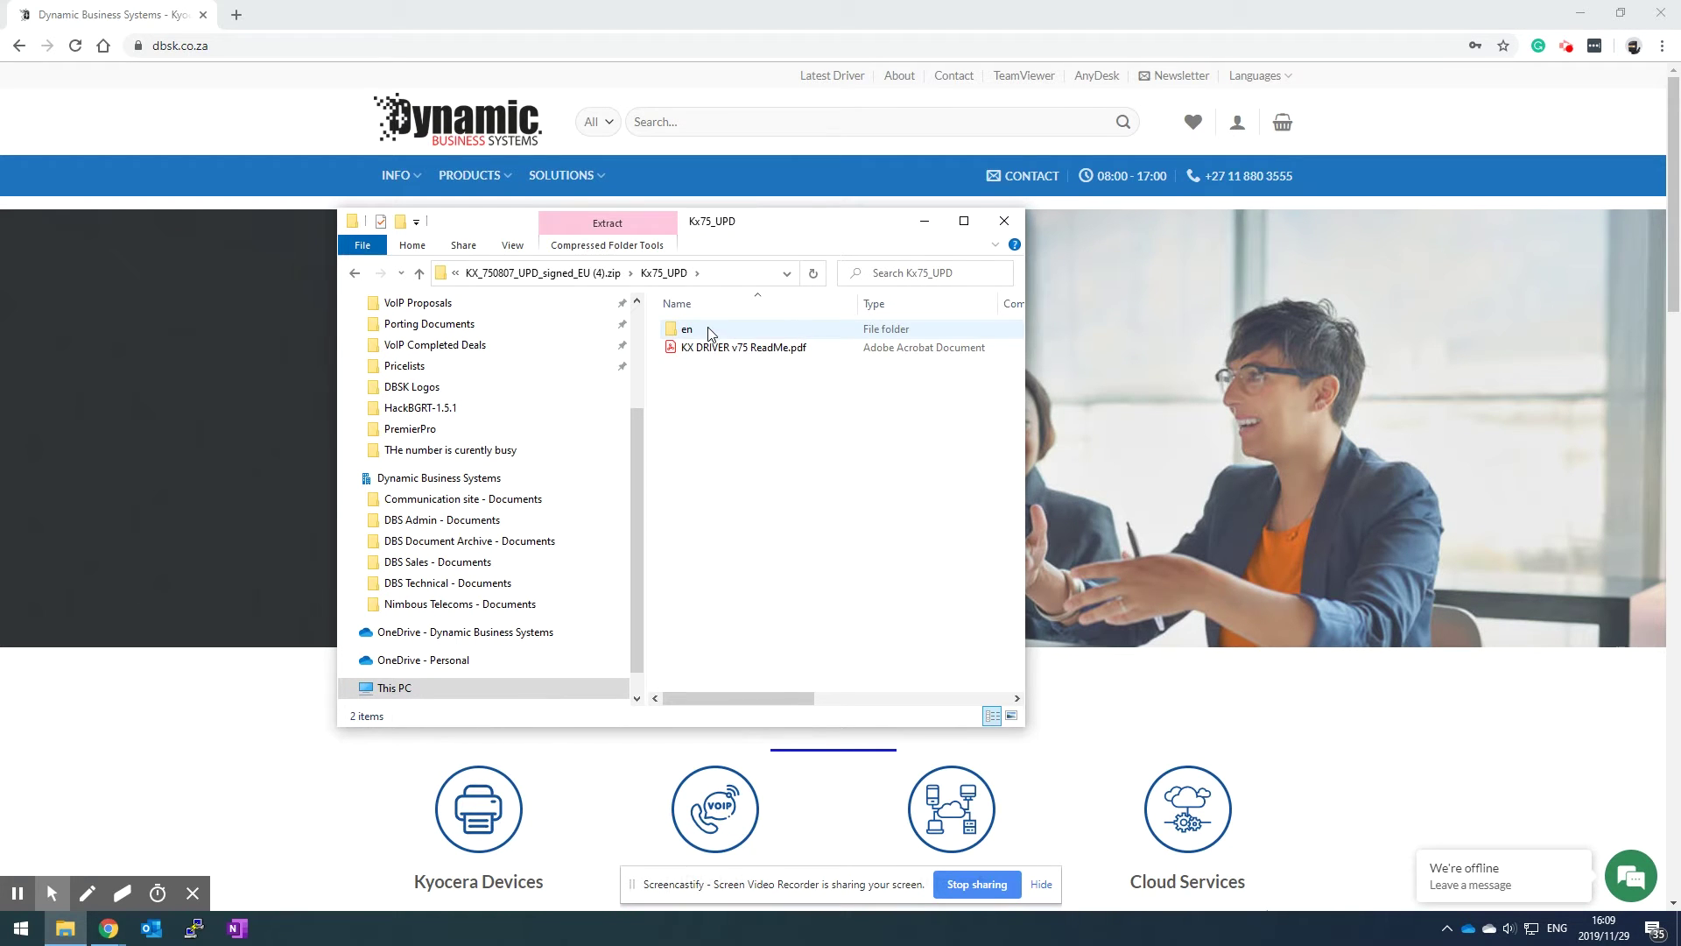
pyautogui.doubleClick(711, 331)
pyautogui.scroll(-3, 781, 458)
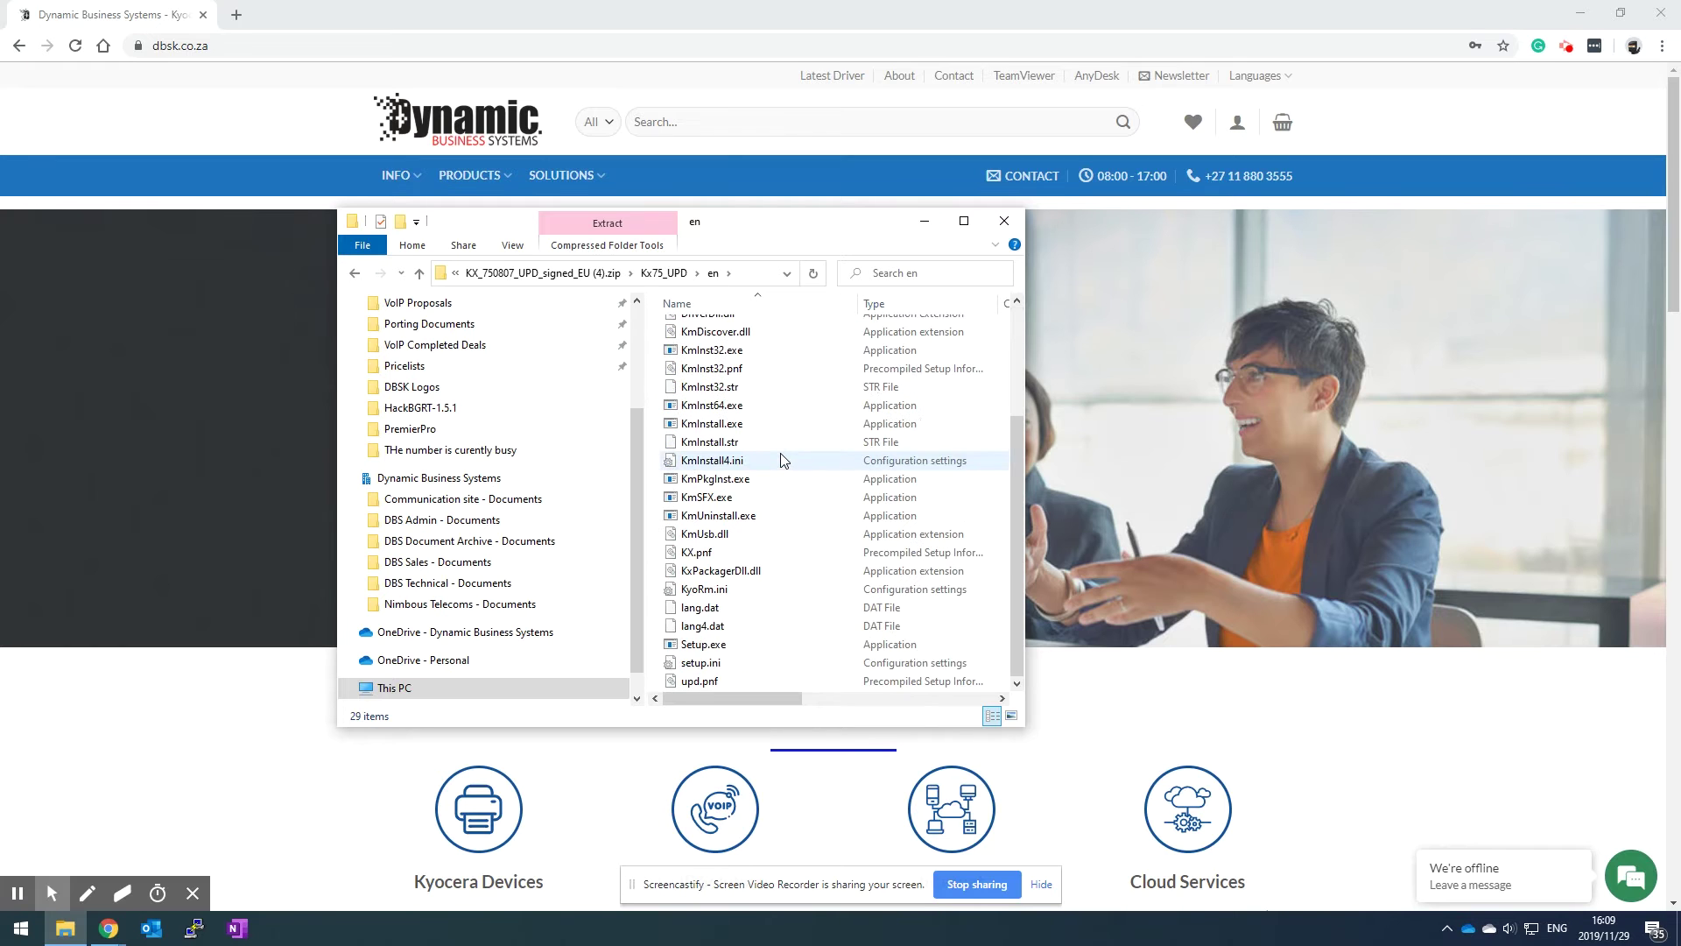
pyautogui.click(735, 647)
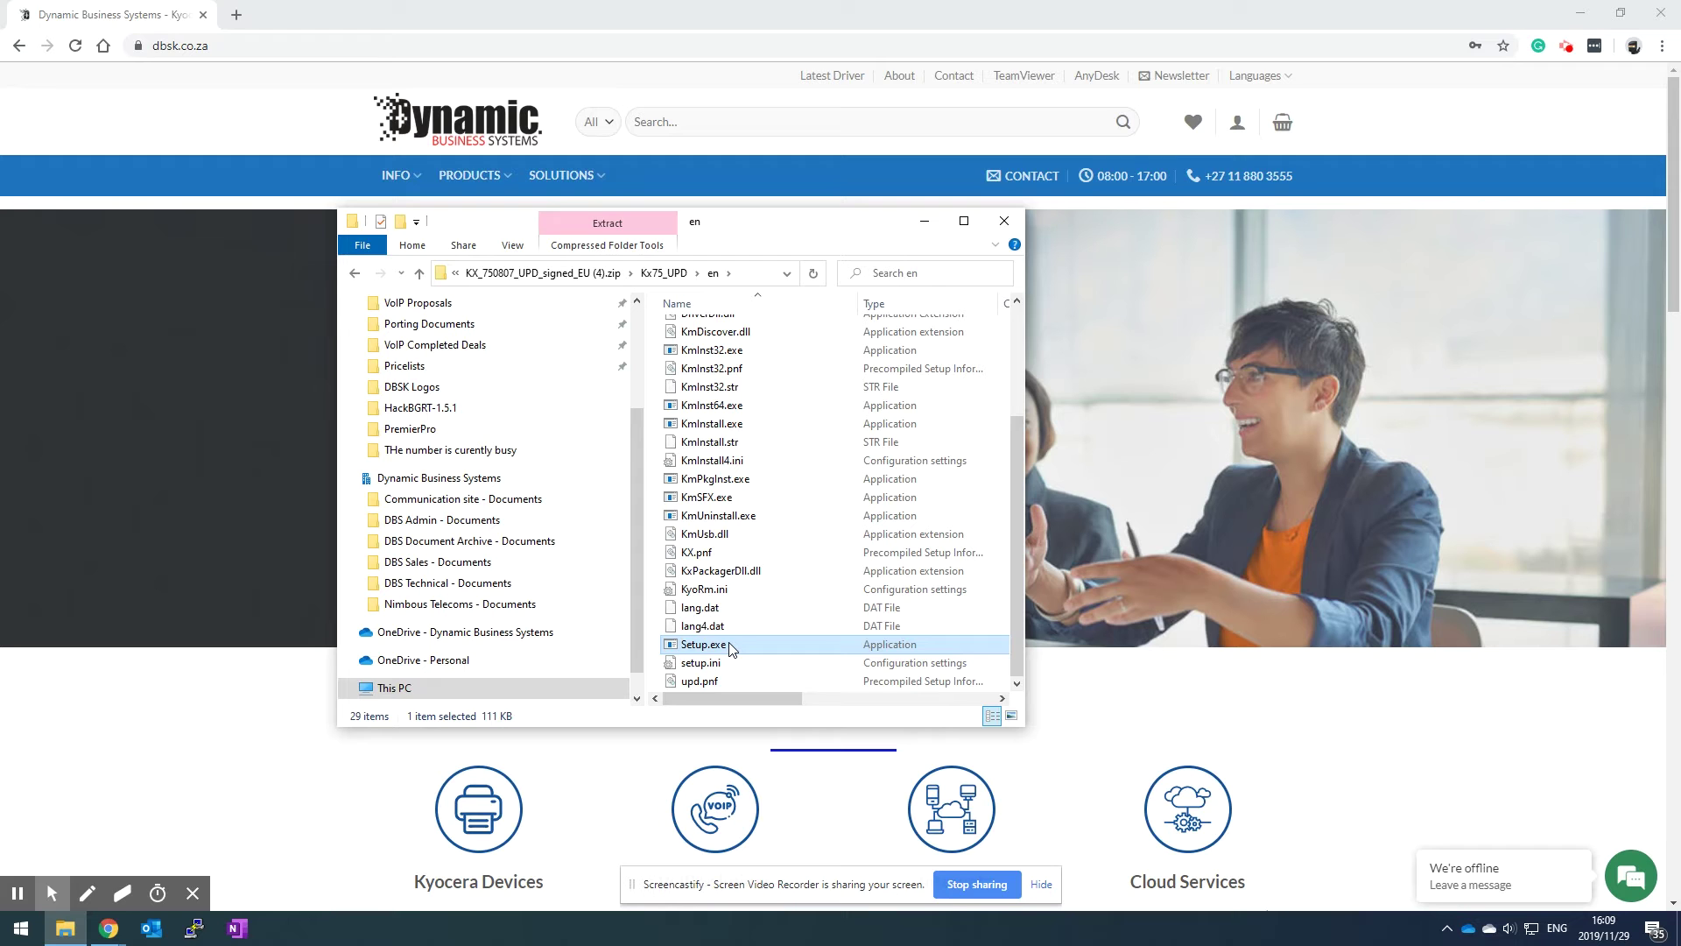
pyautogui.doubleClick(731, 646)
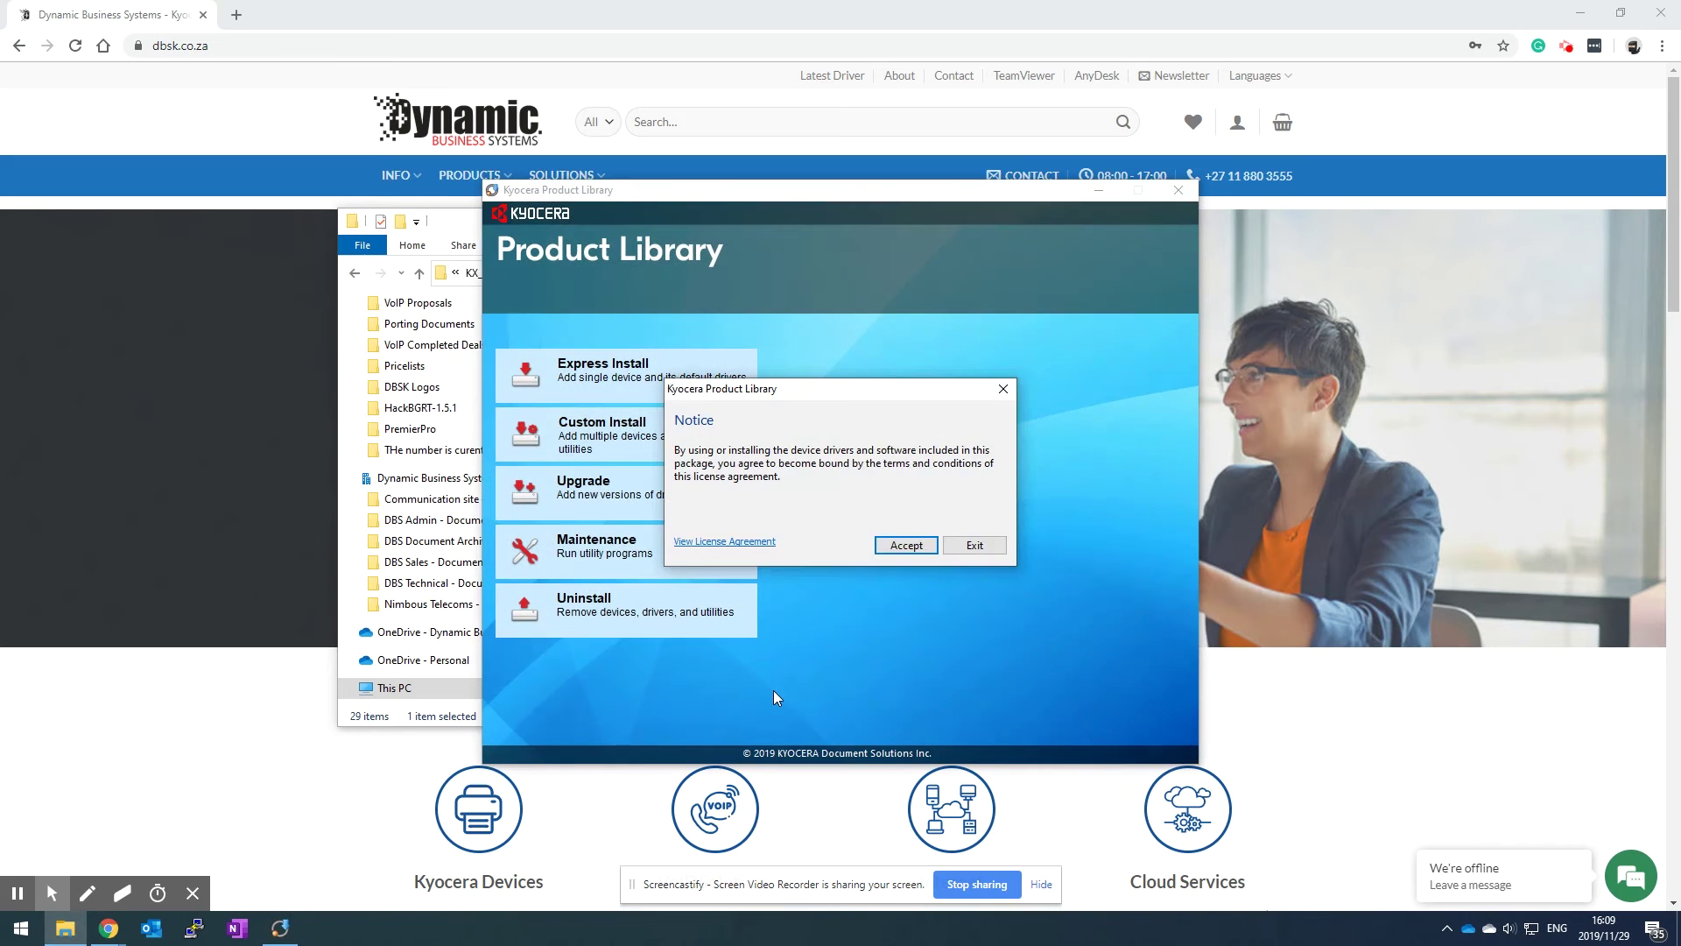
# - Accept the Kyocera Product Library licence notice
pyautogui.click(907, 546)
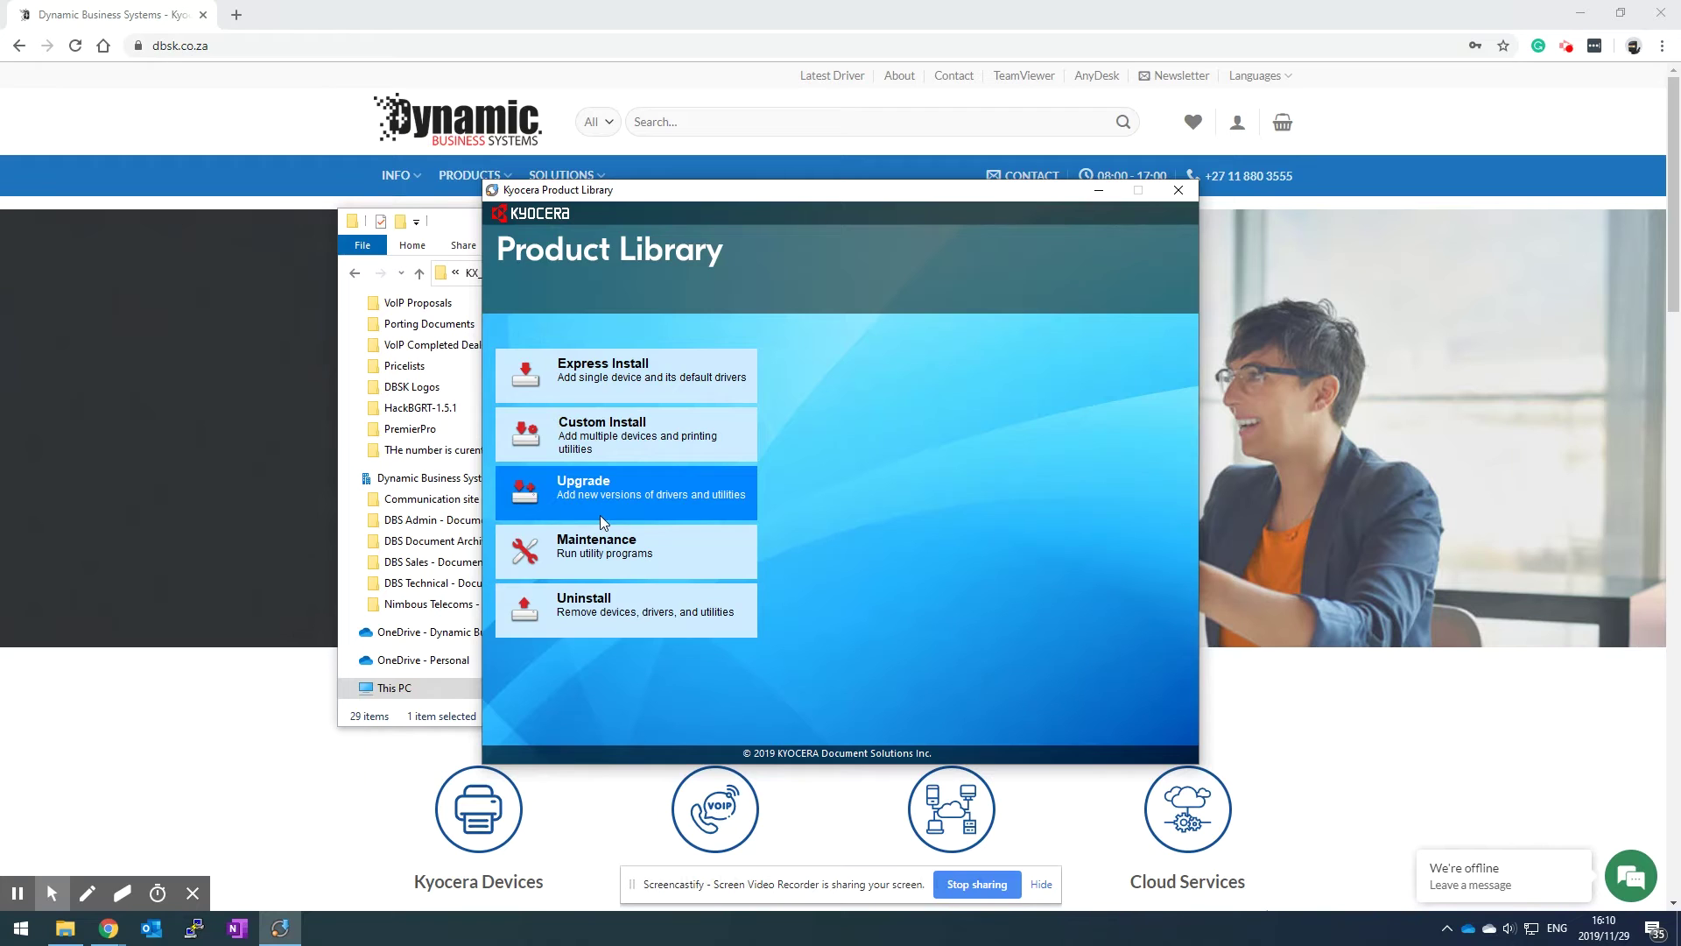
# - Upgrade the TASKalfa 351ci and ECOSYS M5526cdn KX drivers and close the completion summary
pyautogui.click(611, 495)
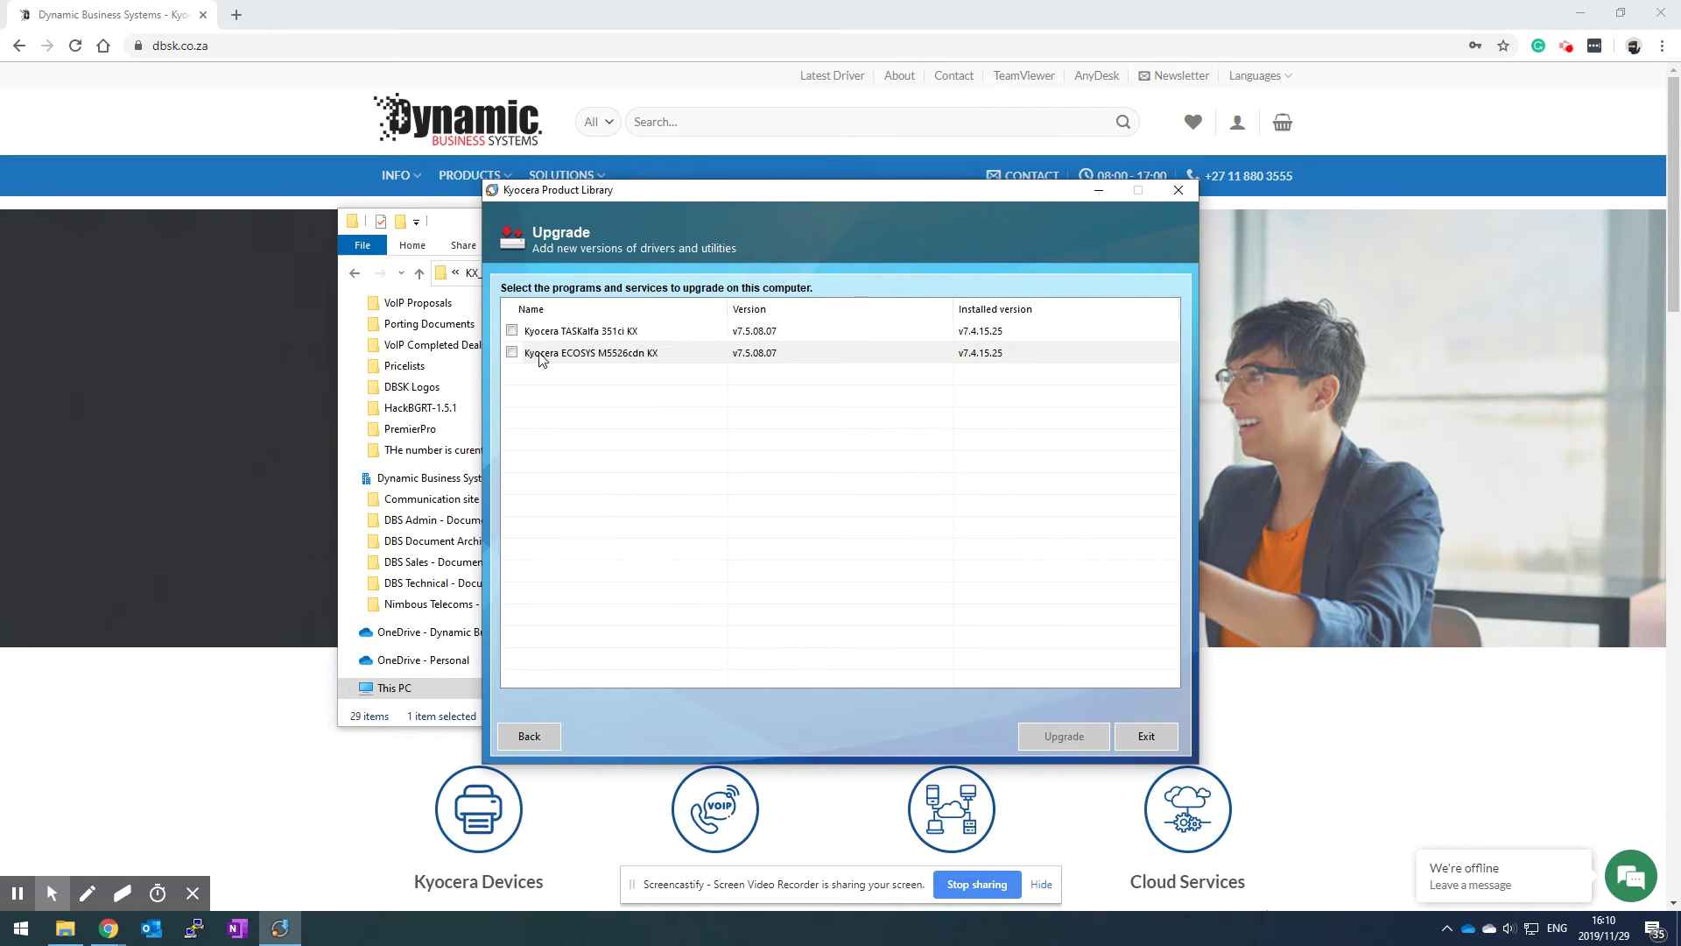
pyautogui.click(512, 331)
pyautogui.click(514, 354)
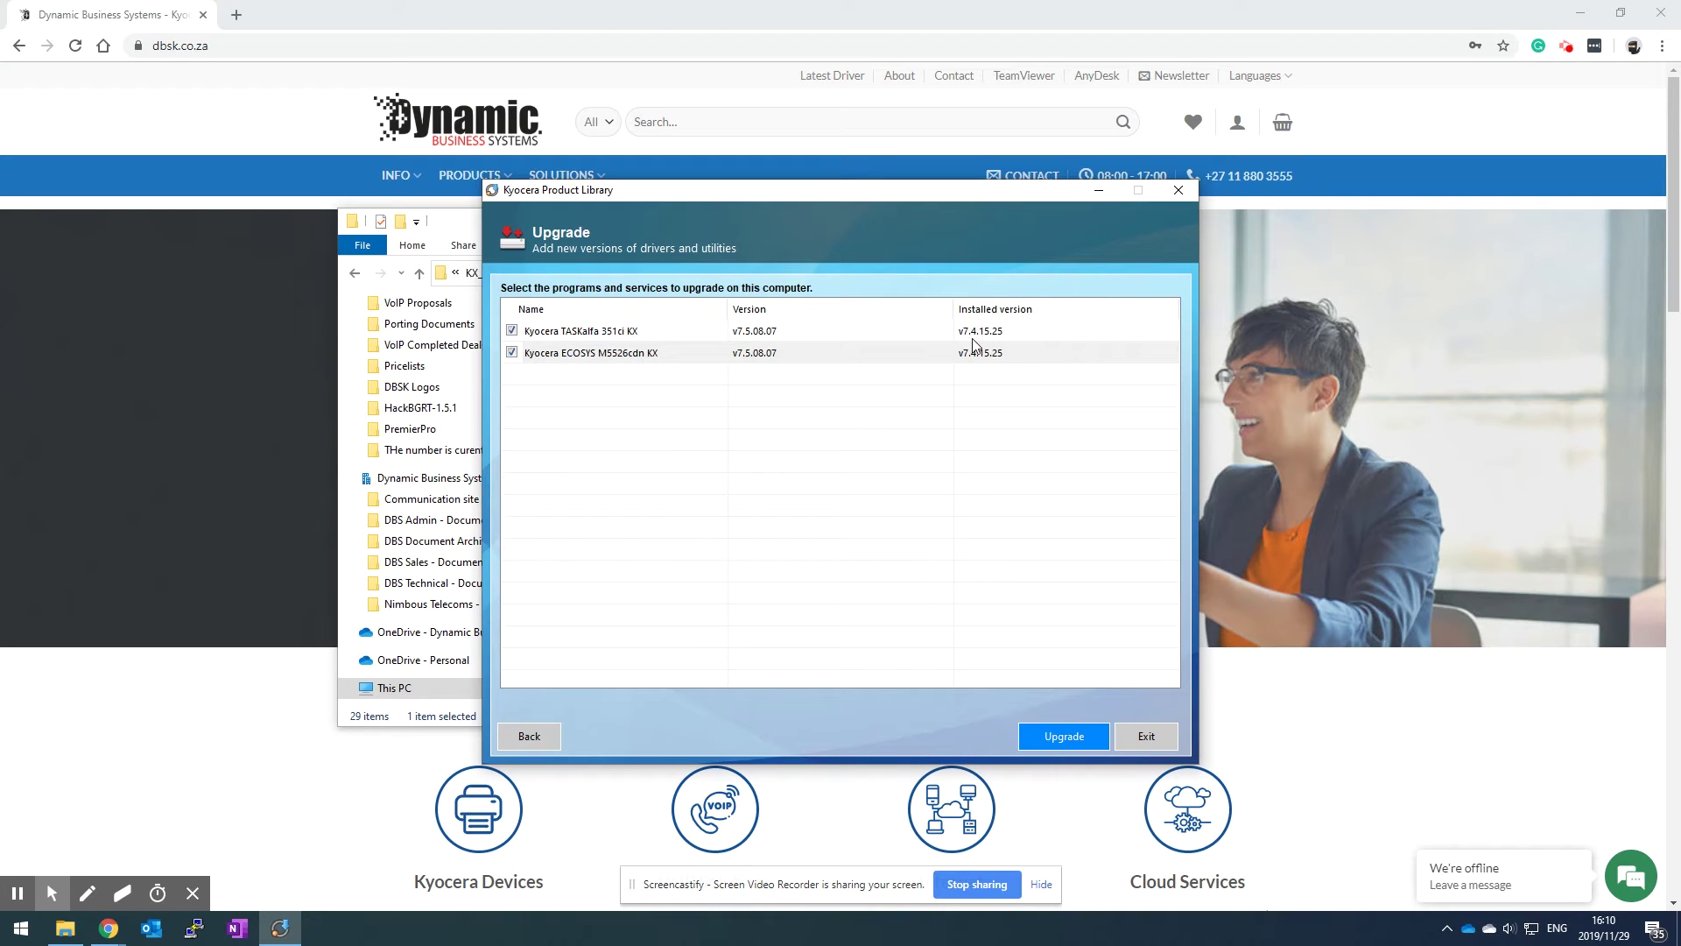
pyautogui.click(1076, 738)
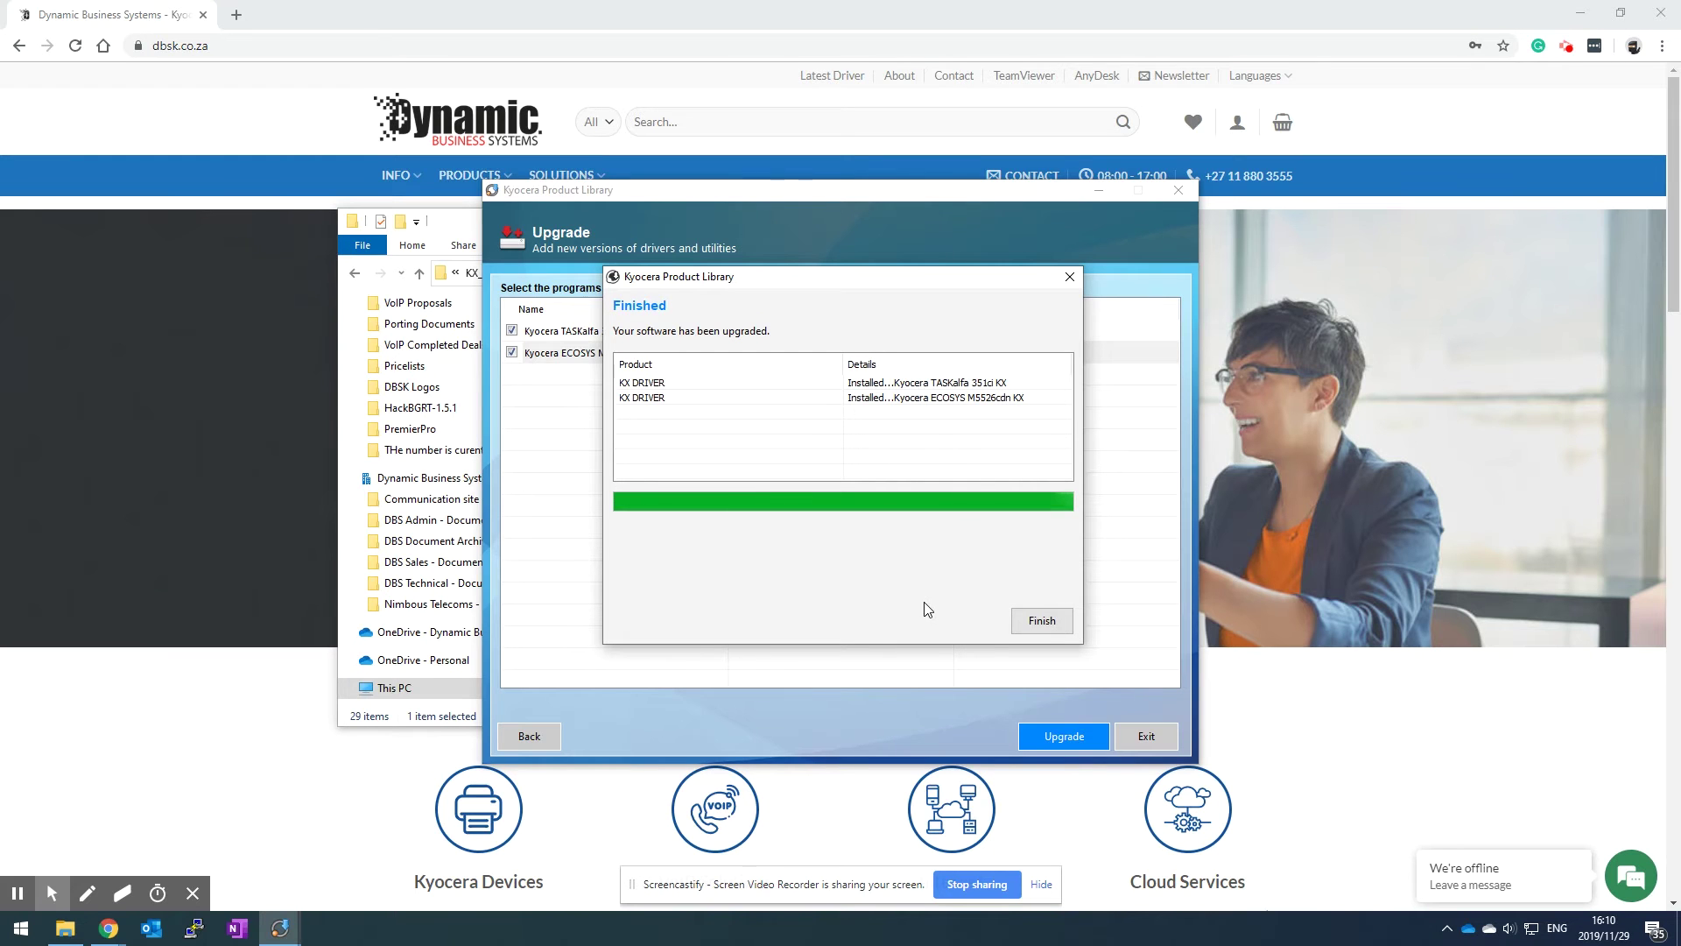
pyautogui.click(1037, 623)
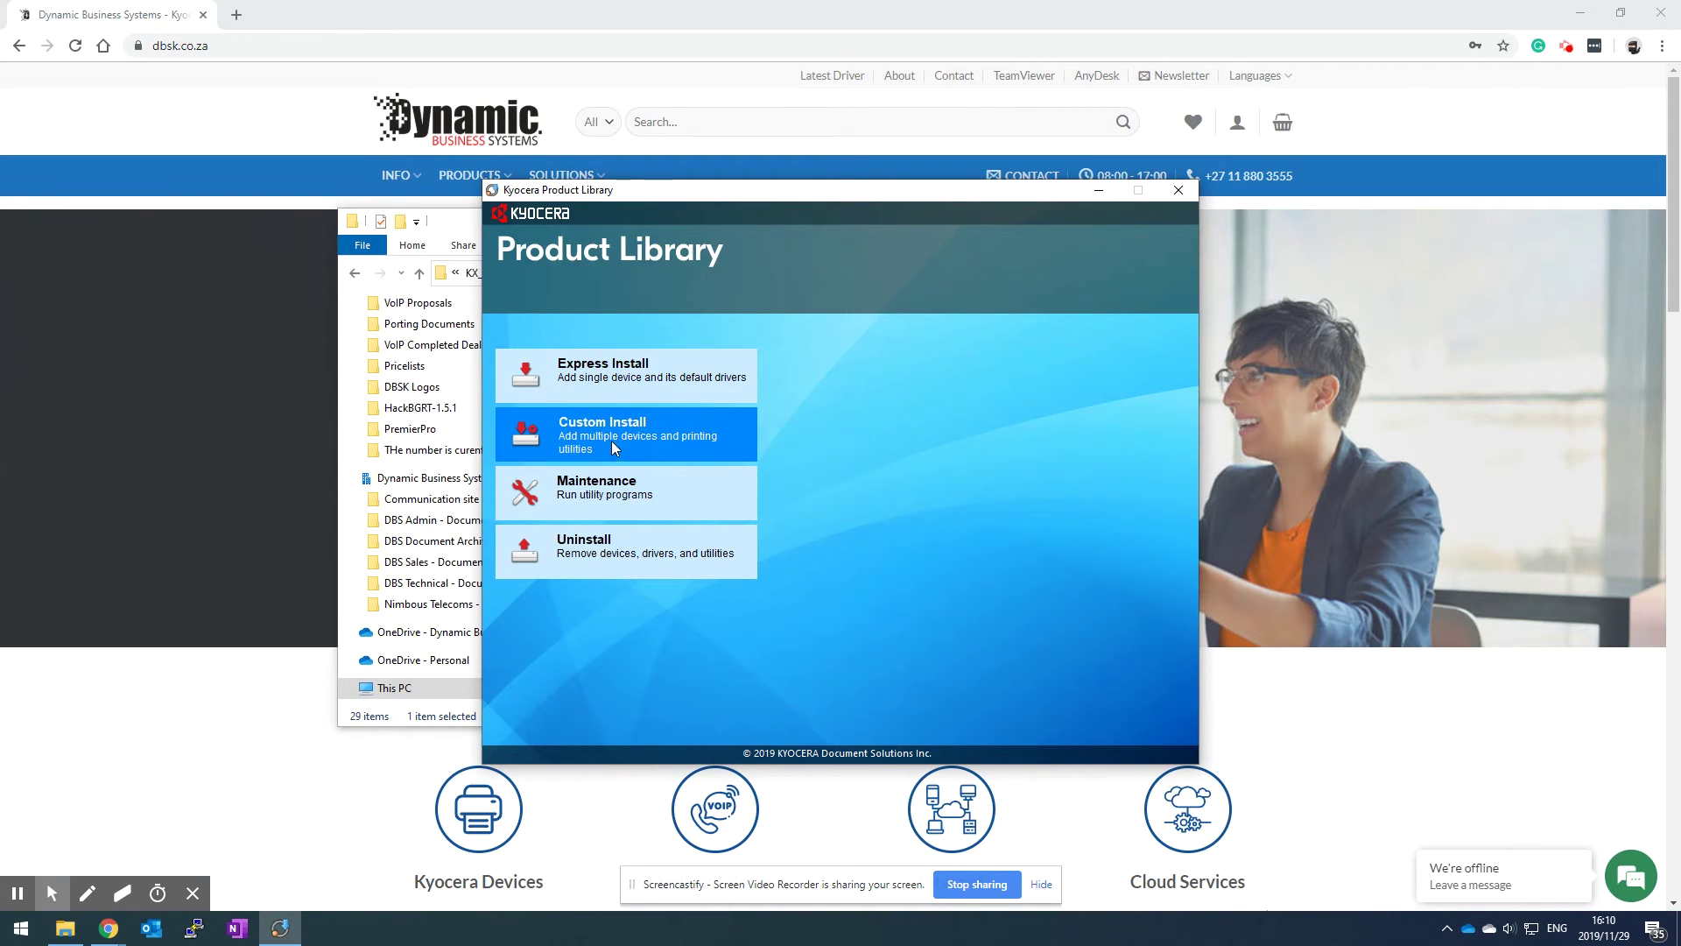
# - Express-install the TASKalfa 5550ci with KX driver, fonts and Status Monitor 4 ticked
pyautogui.click(627, 375)
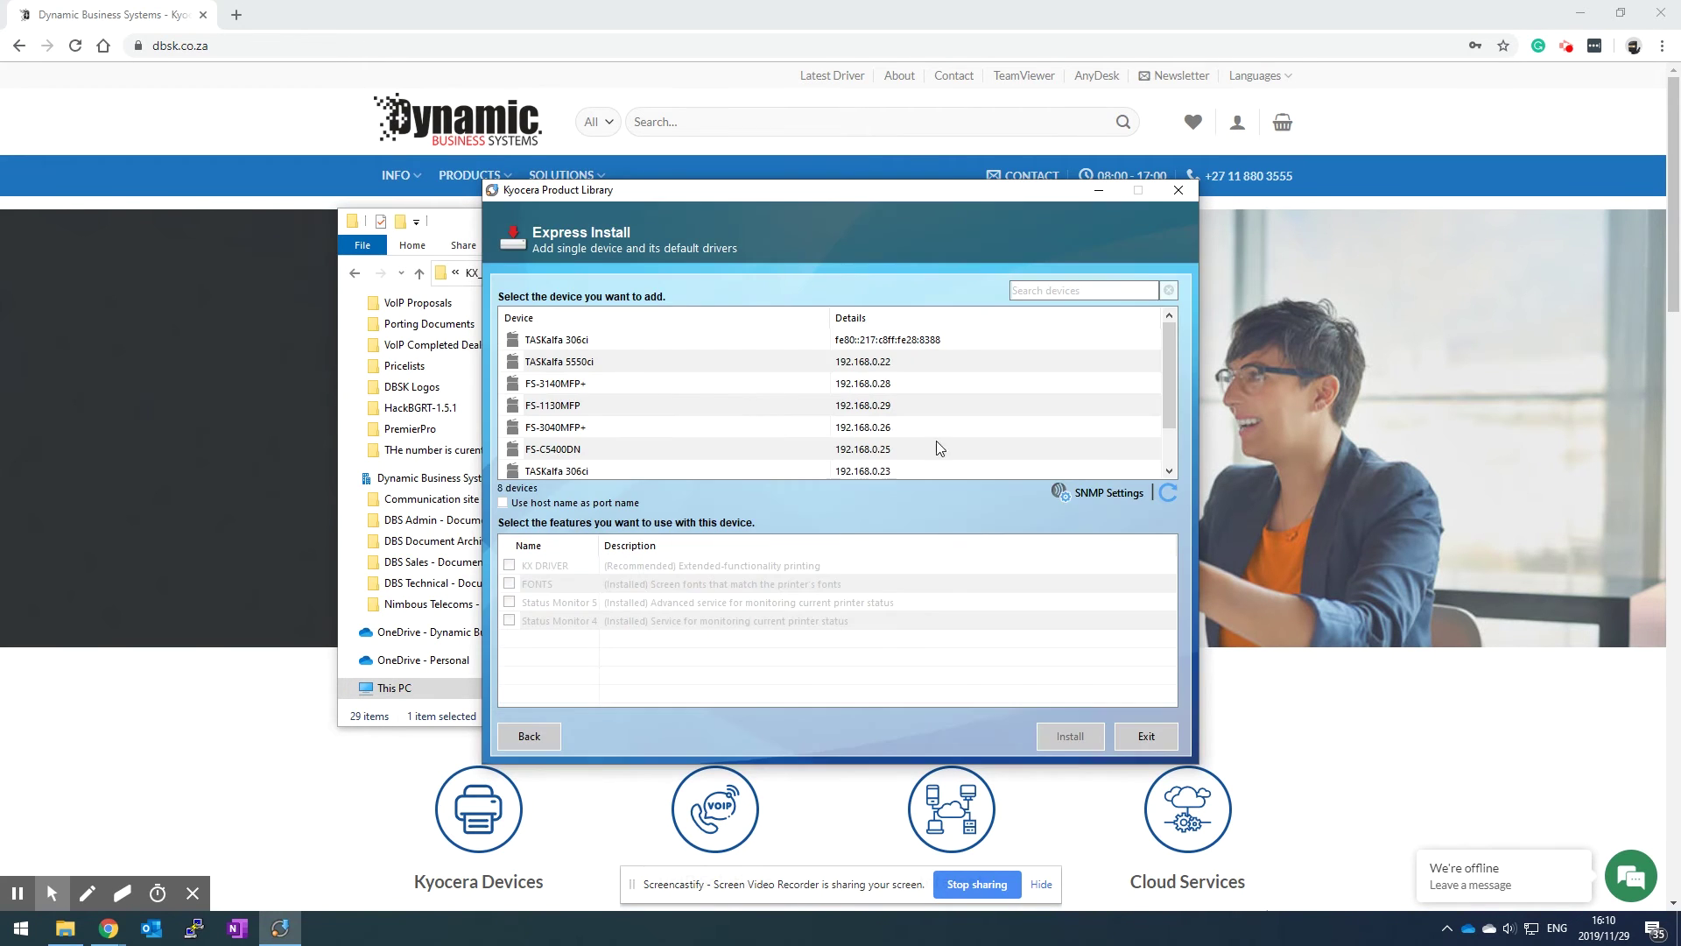
pyautogui.scroll(-1, 613, 411)
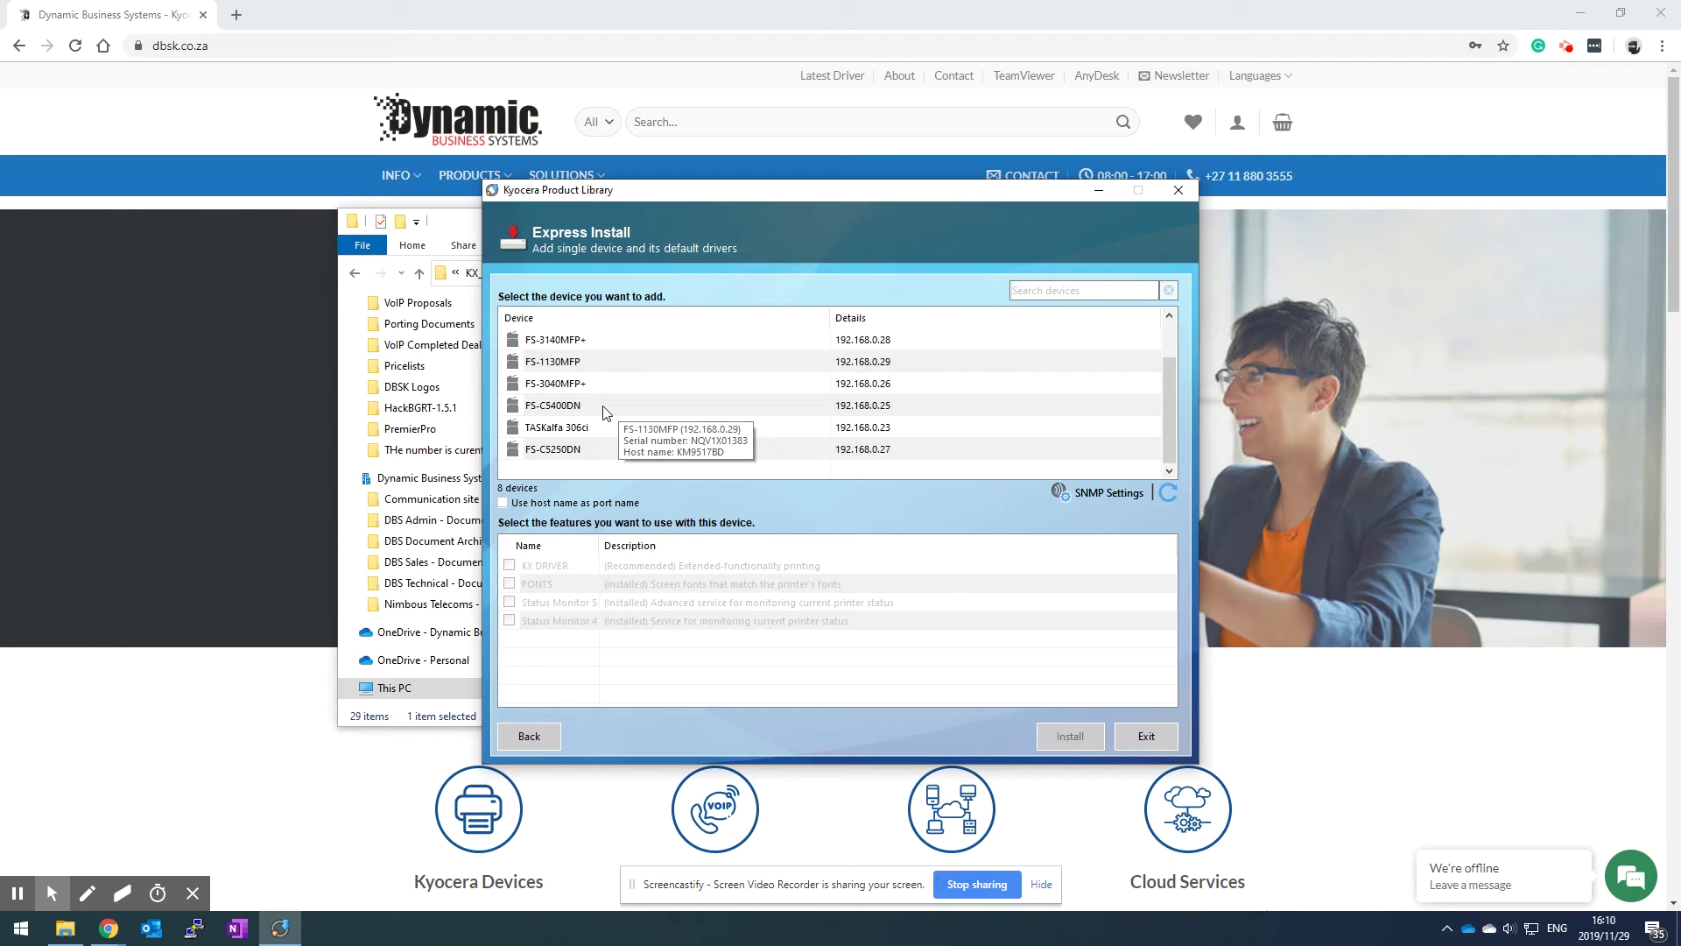
pyautogui.scroll(1, 606, 412)
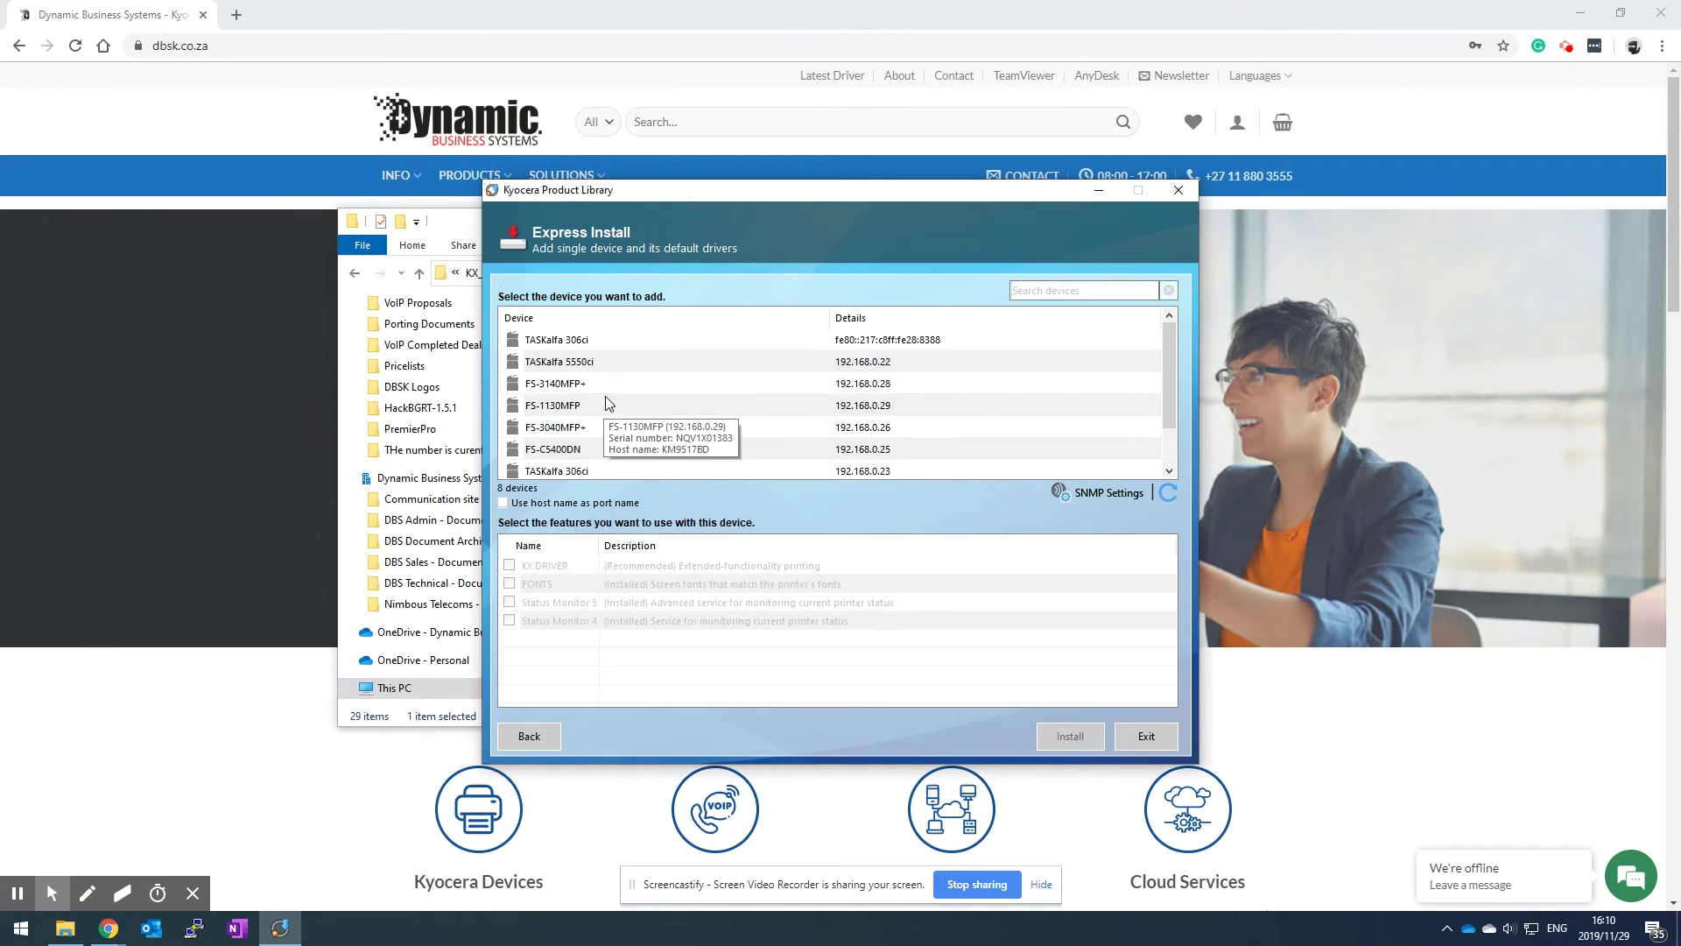
pyautogui.click(572, 368)
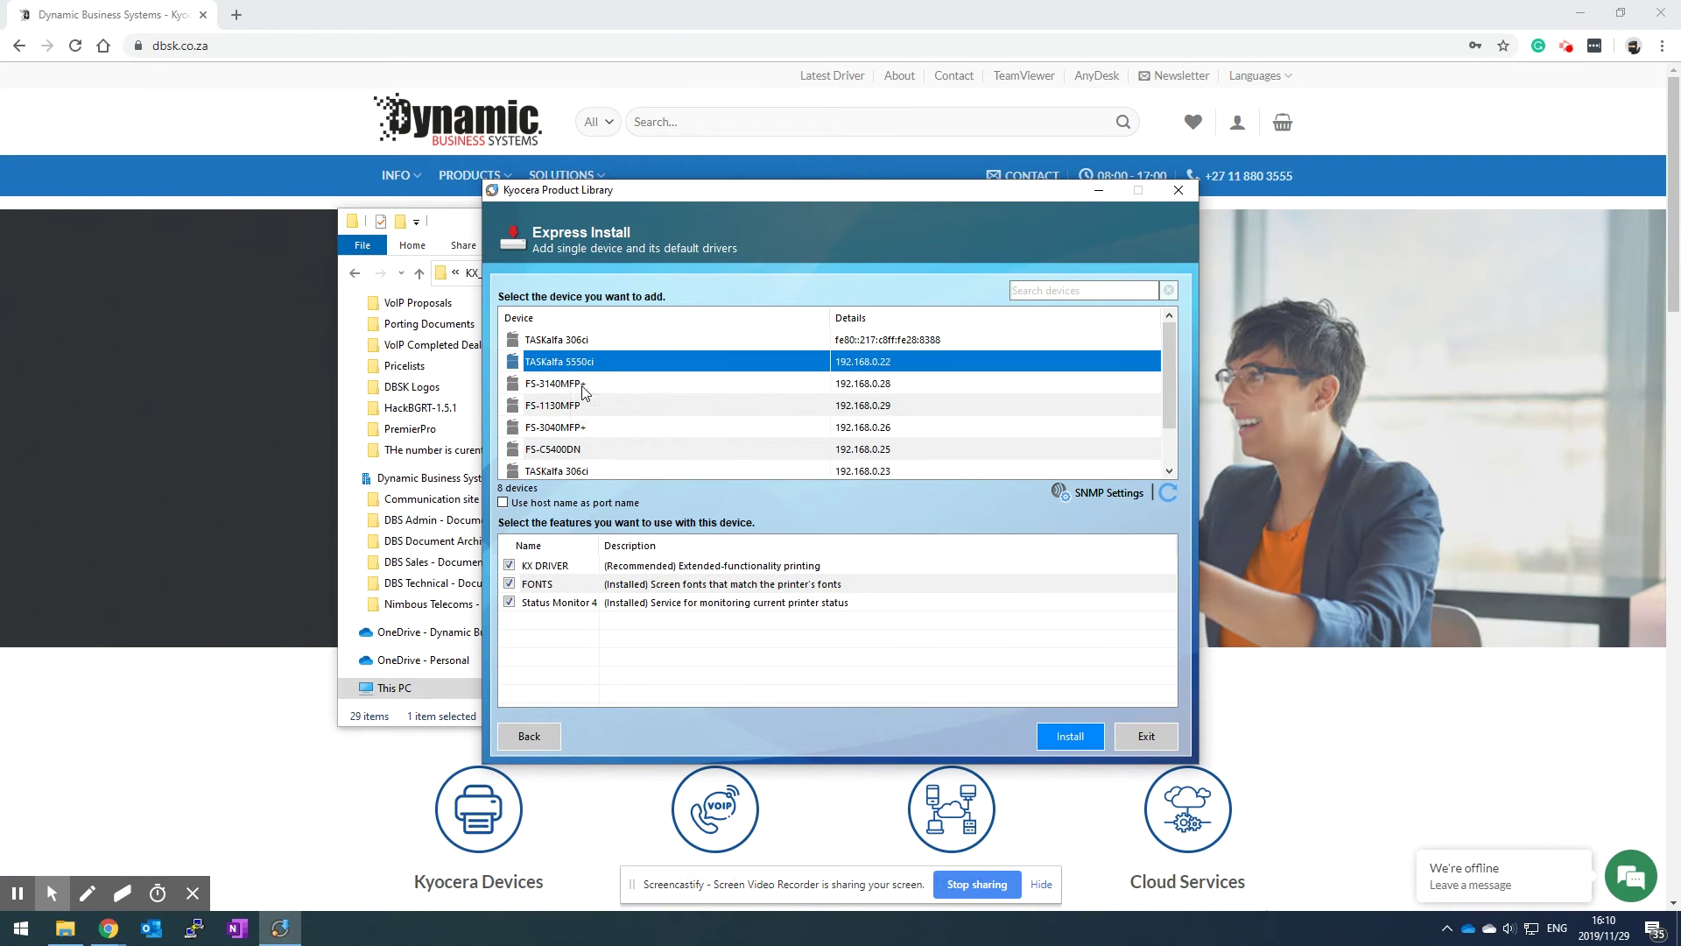
pyautogui.click(580, 383)
pyautogui.click(585, 361)
pyautogui.click(595, 383)
pyautogui.click(596, 366)
pyautogui.click(508, 601)
pyautogui.click(1091, 740)
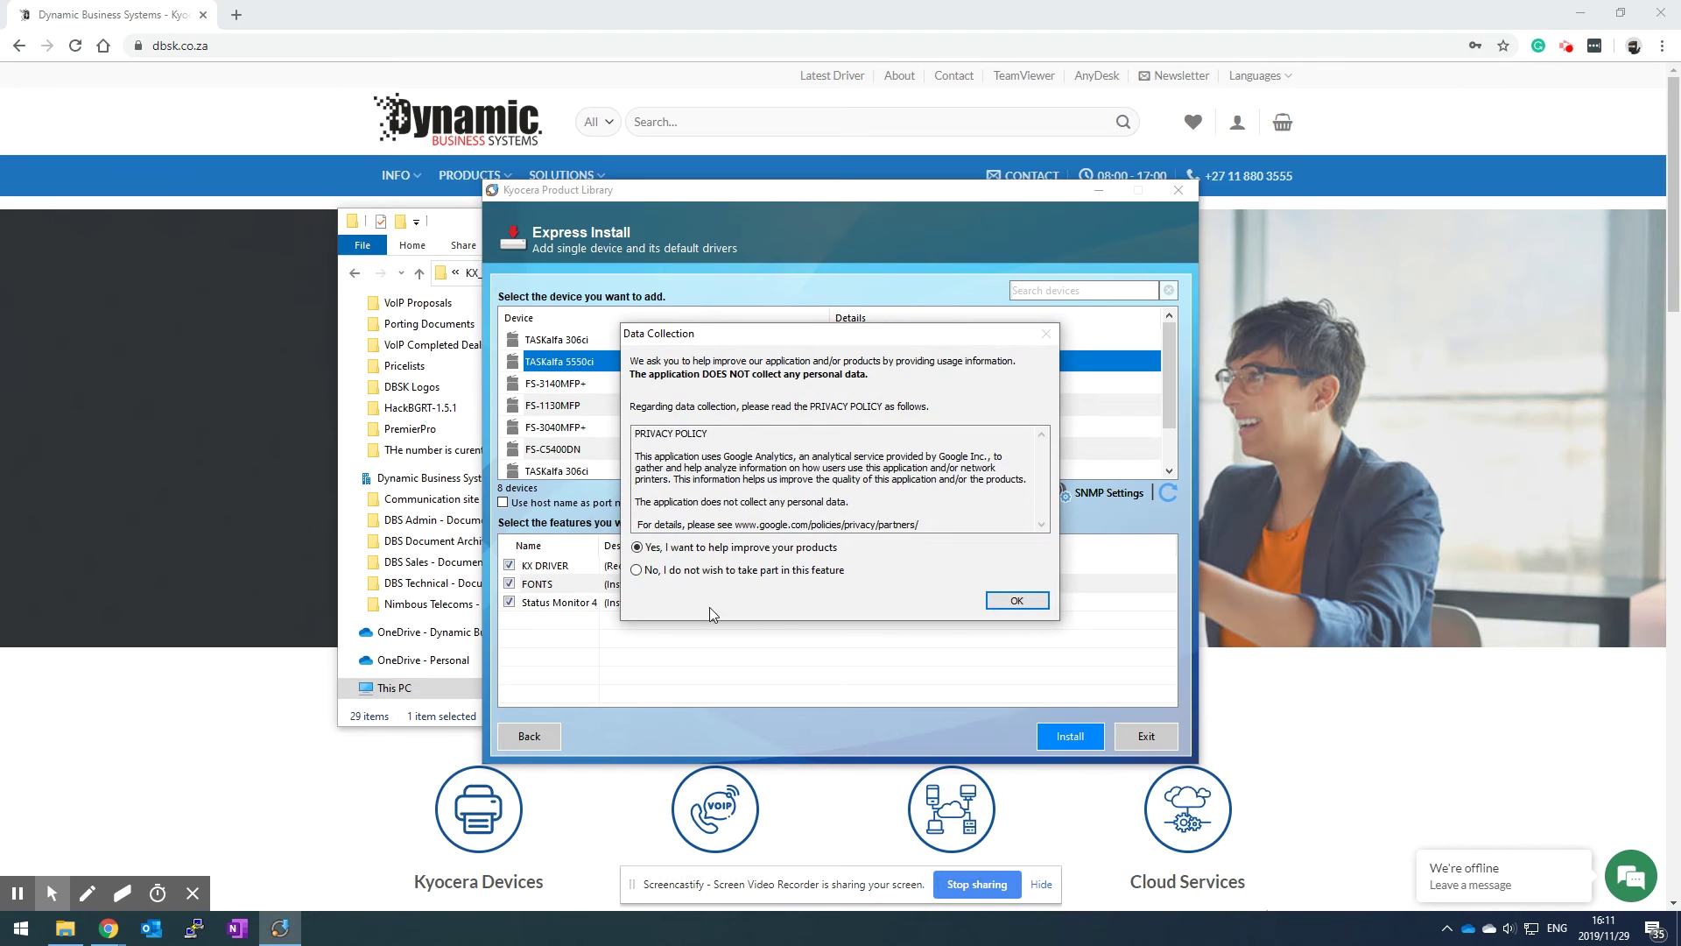
# - Confirm the Data Collection prompt, then change the duplex-default option once installation finishes
pyautogui.click(1016, 601)
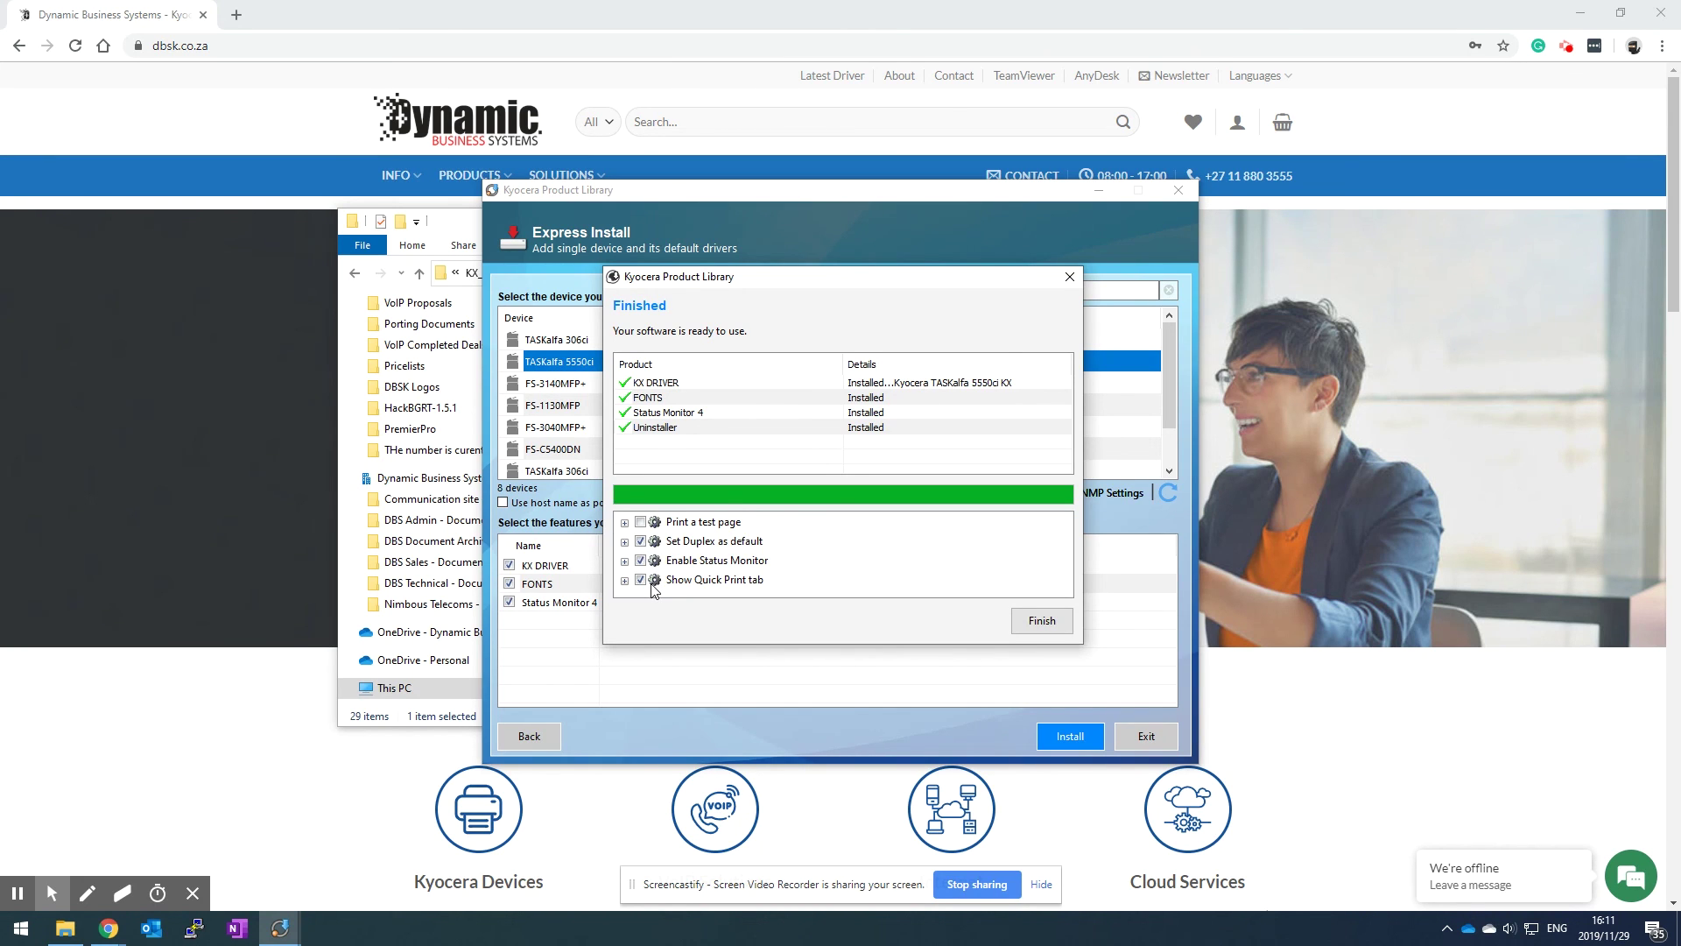
pyautogui.click(640, 541)
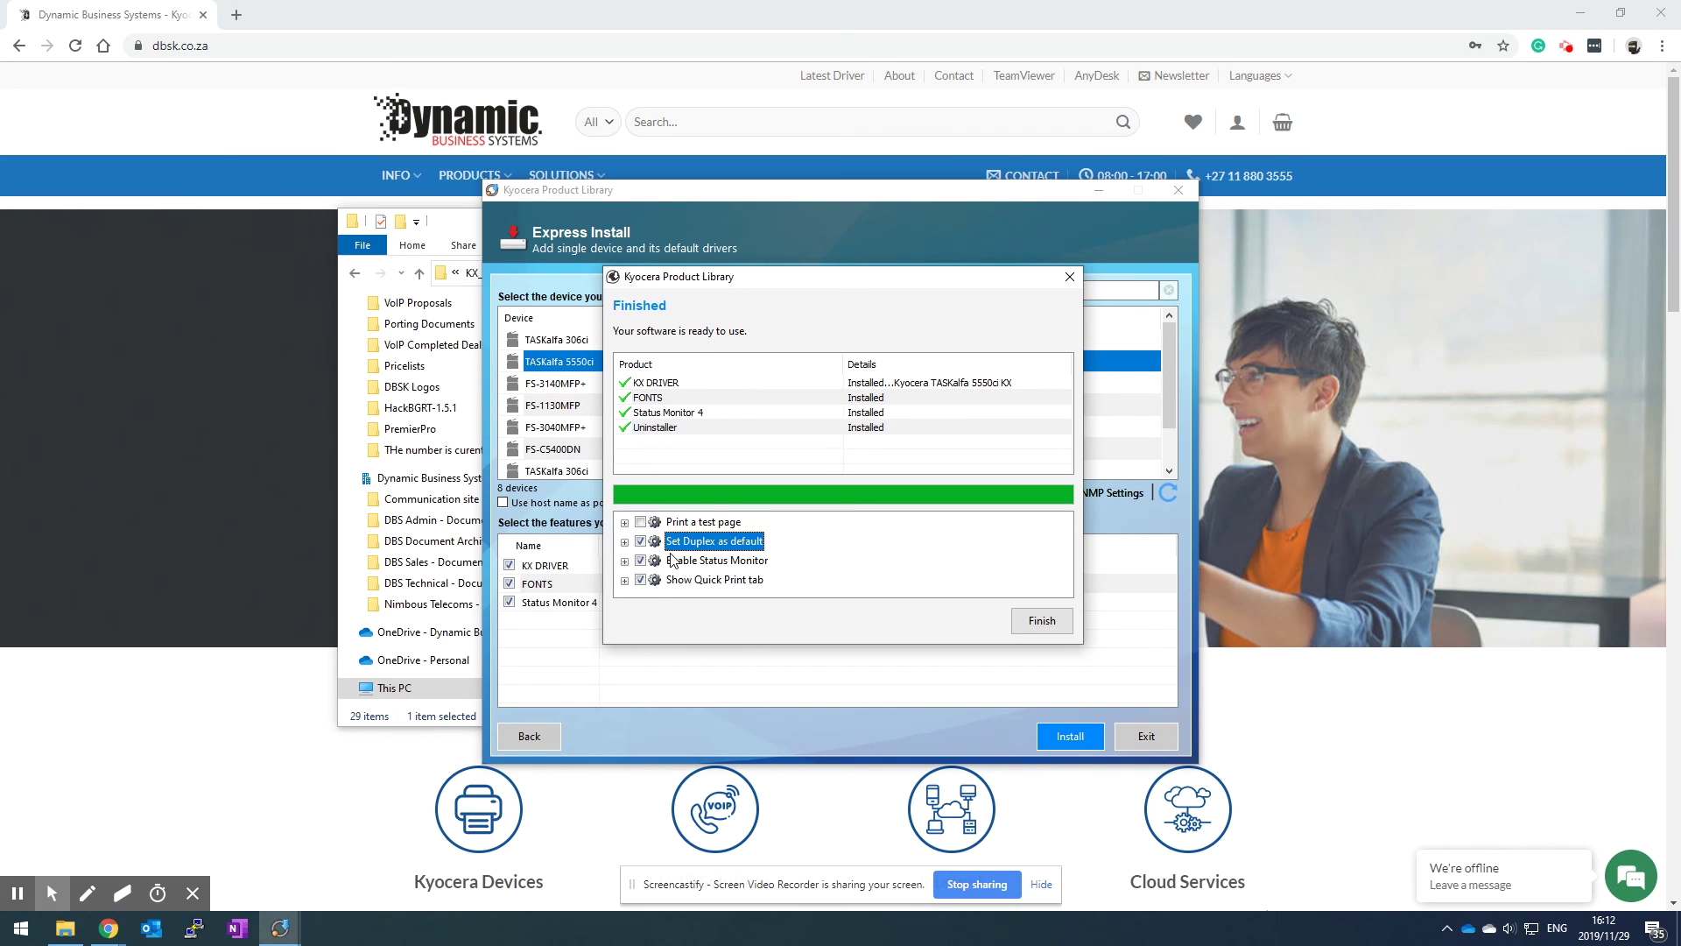
# - Leave 'Print a test page' unticked and close the Finished dialog
pyautogui.click(641, 523)
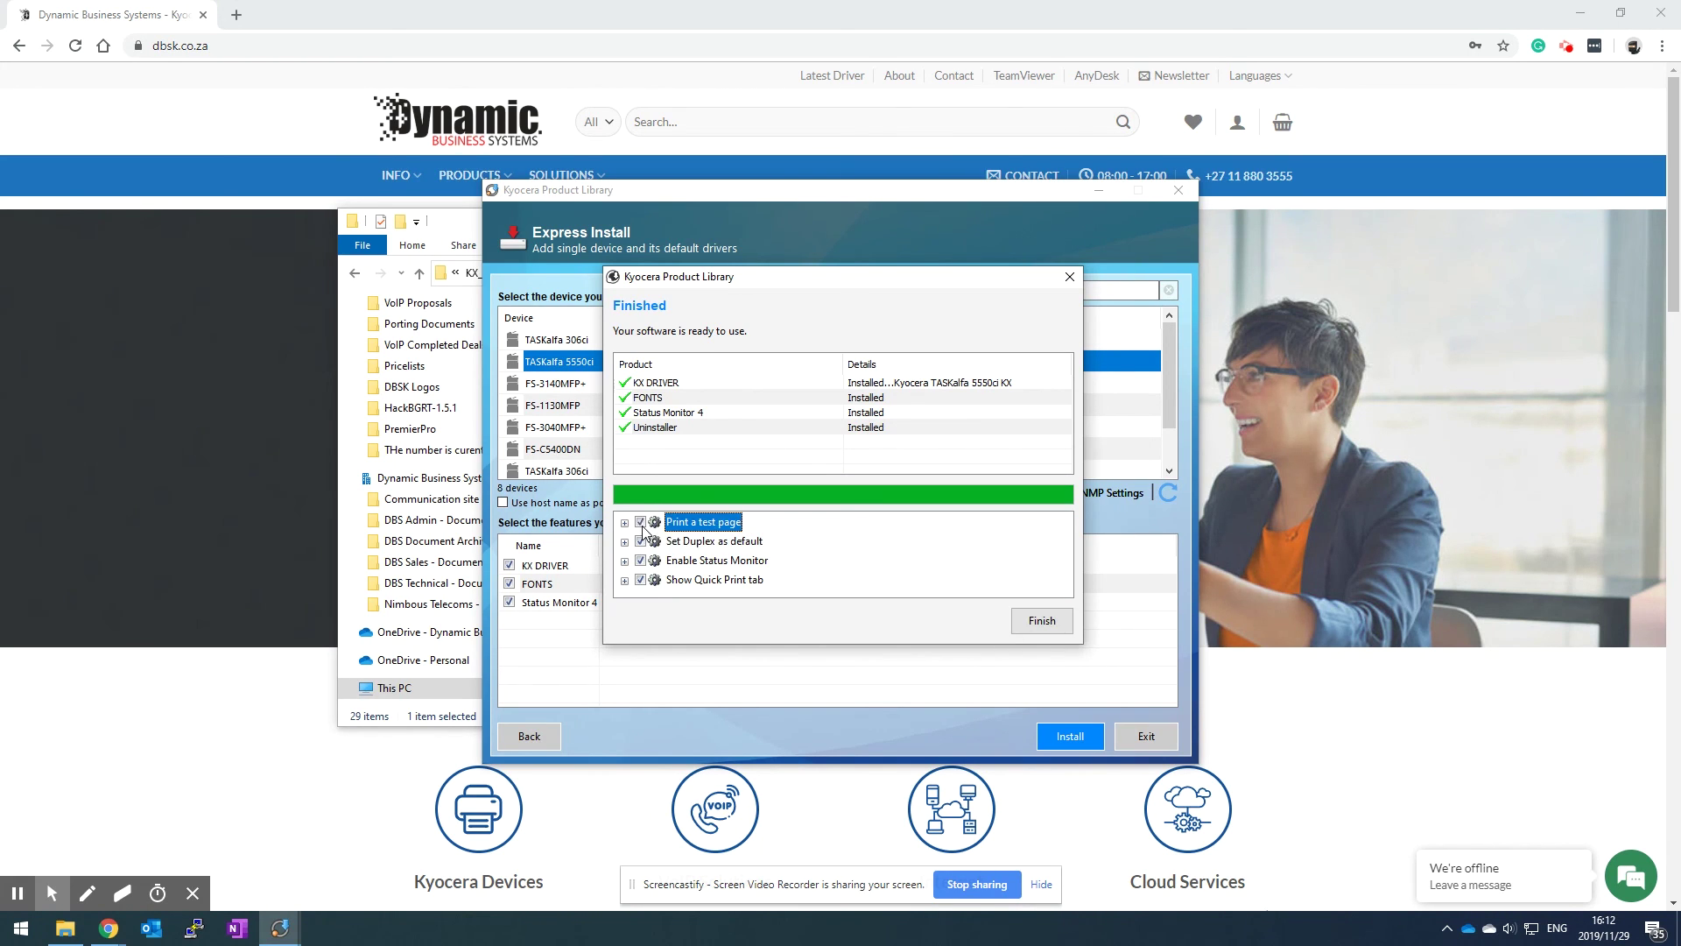
pyautogui.click(641, 523)
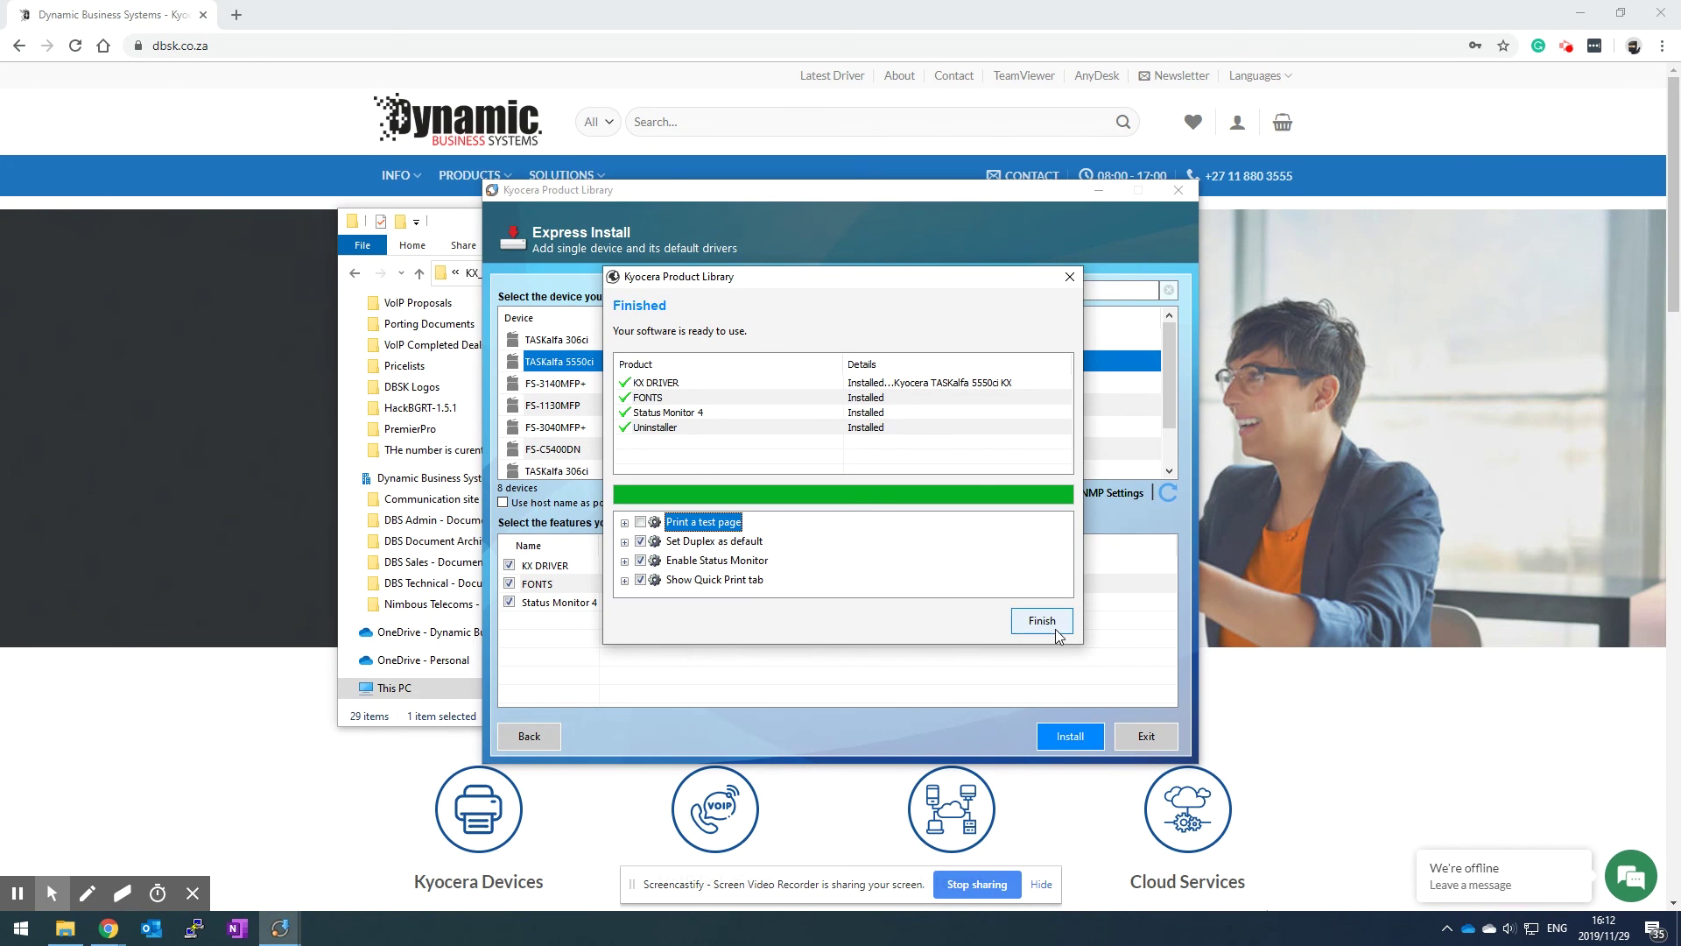
pyautogui.click(1042, 621)
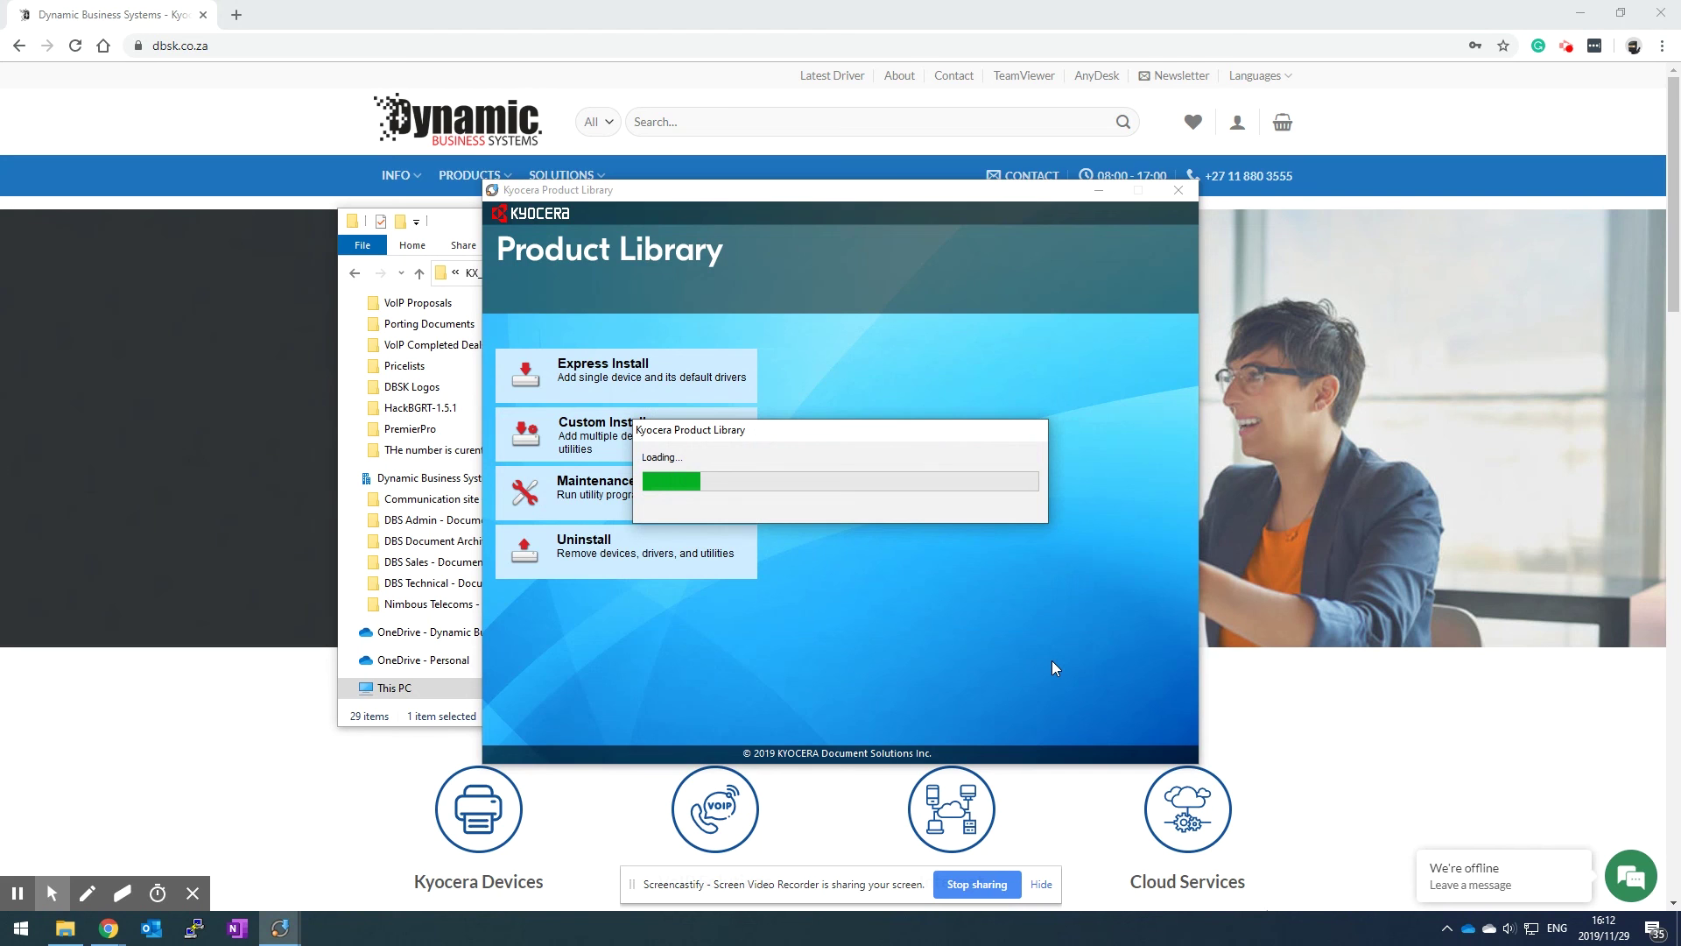